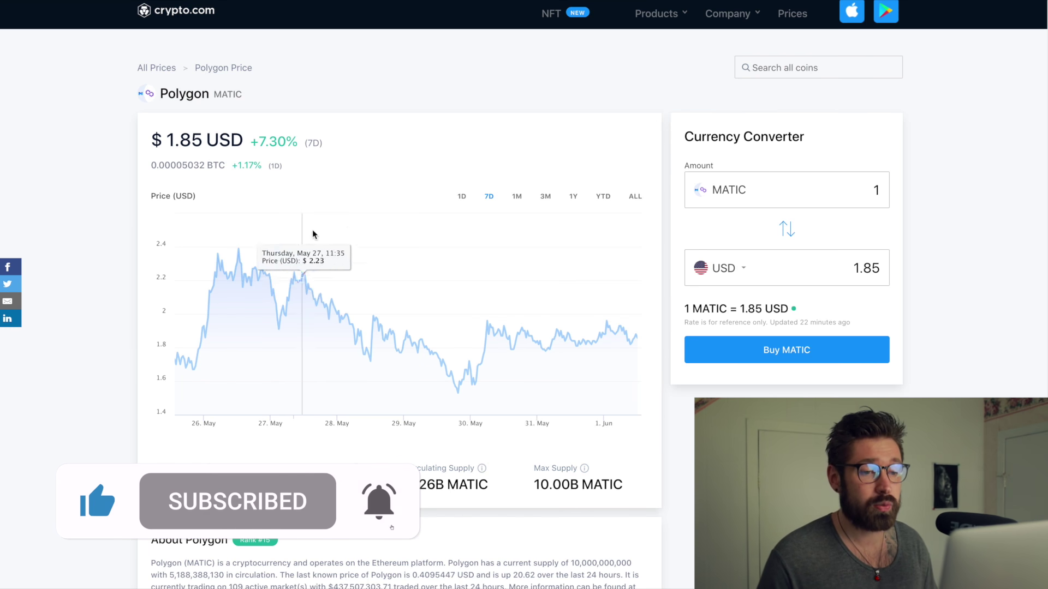
# Show the Polygon price chart for the one-day range
pyautogui.click(461, 198)
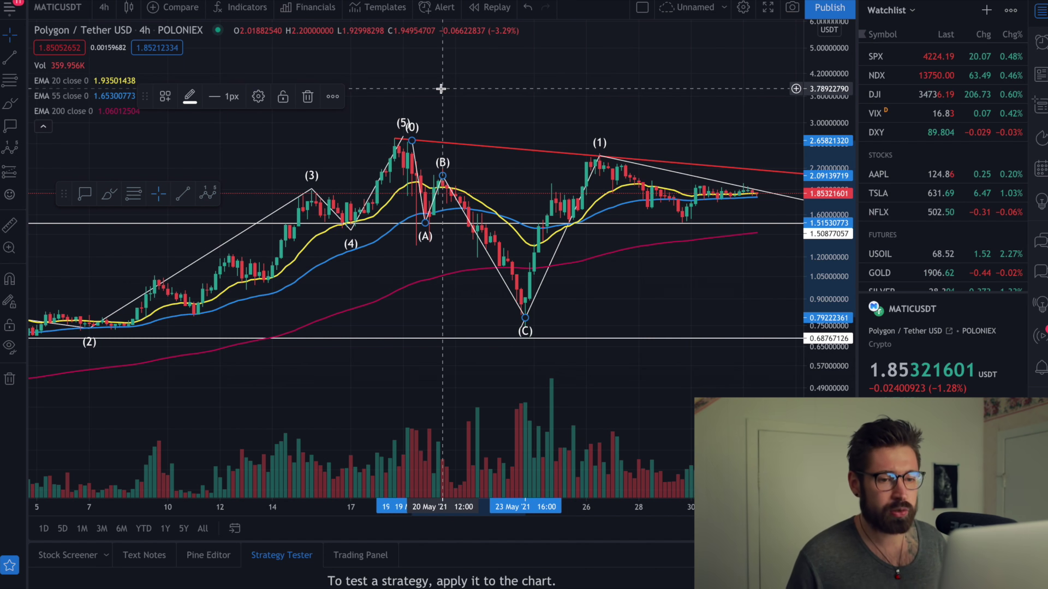
# Switch to TradingView and examine the five-wave count and the A-B-C correction on the Poloniex MATICUSDT 4h chart
pyautogui.scroll(-4, 441, 88)
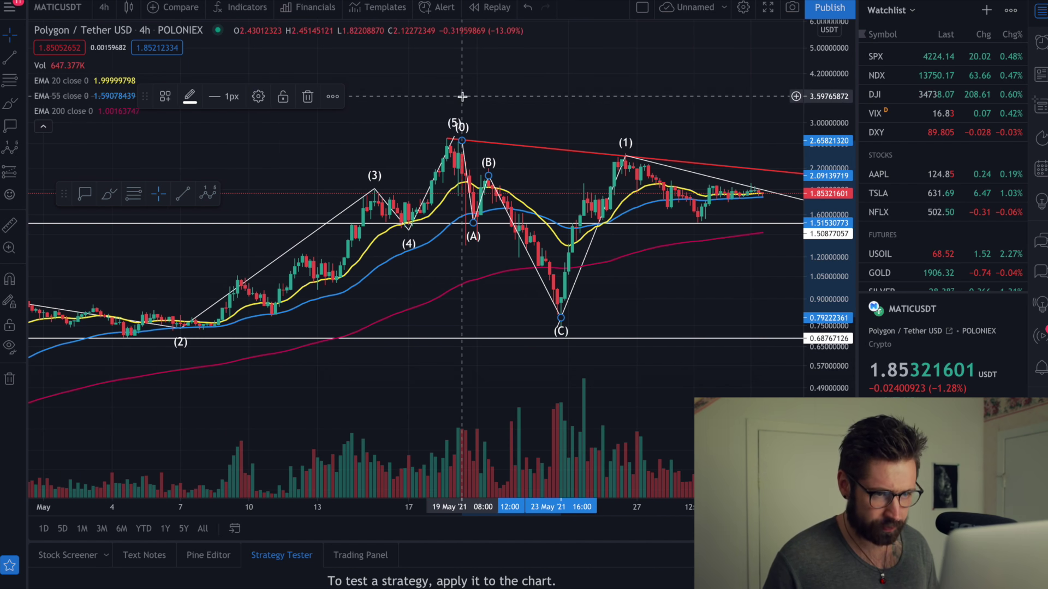
pyautogui.scroll(-3, 456, 121)
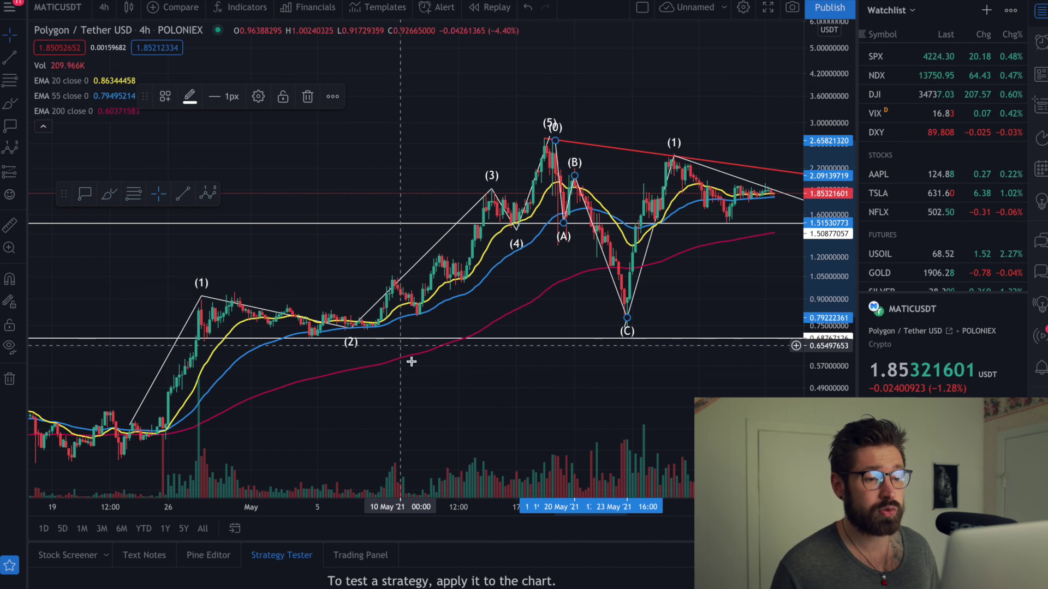
pyautogui.scroll(2, 442, 221)
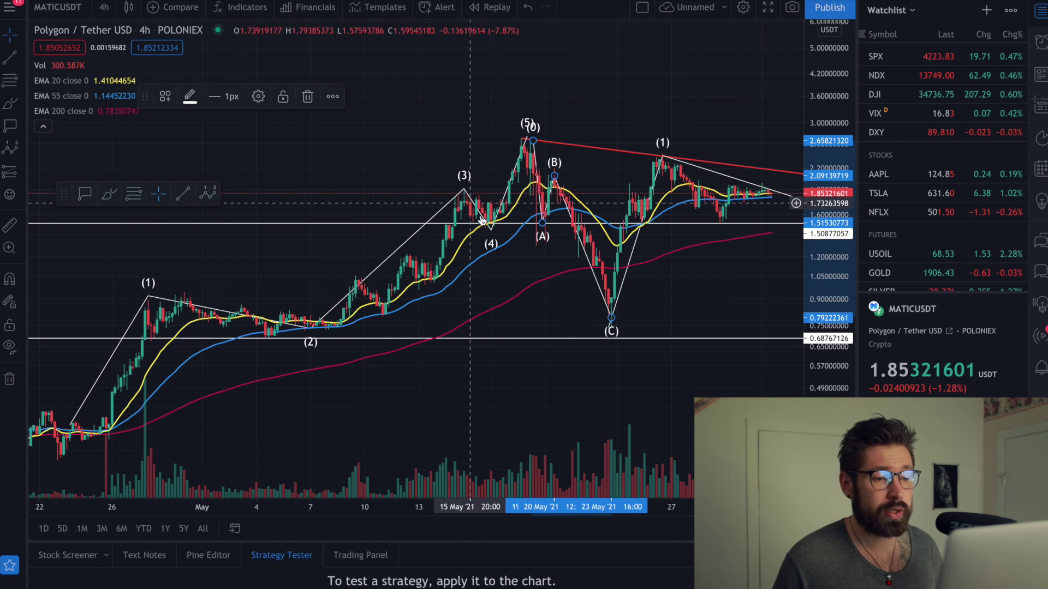
pyautogui.scroll(3, 509, 147)
pyautogui.scroll(4, 509, 147)
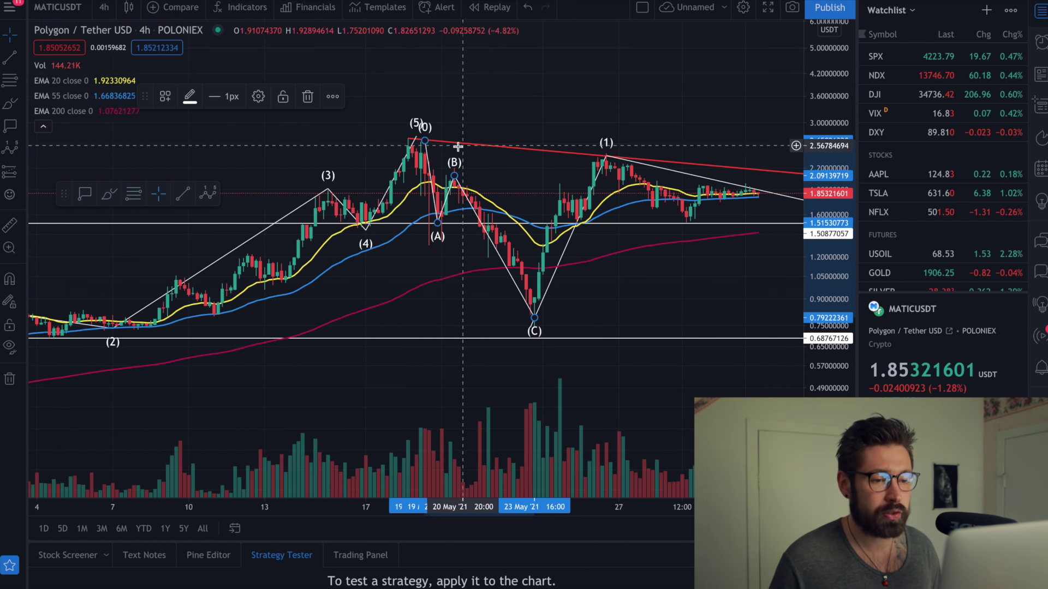
pyautogui.scroll(1, 385, 143)
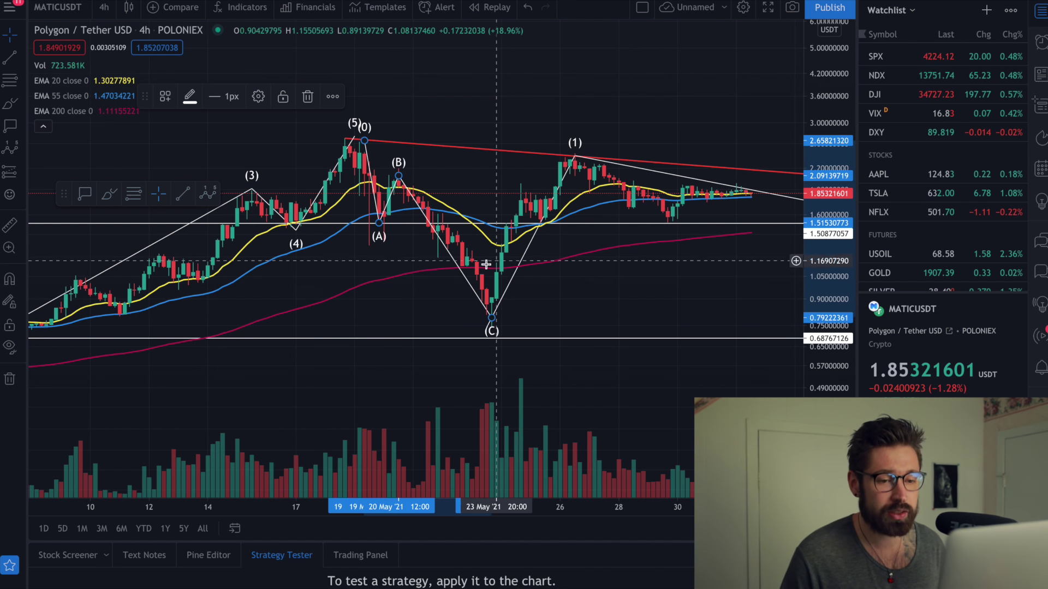
pyautogui.scroll(-5, 411, 275)
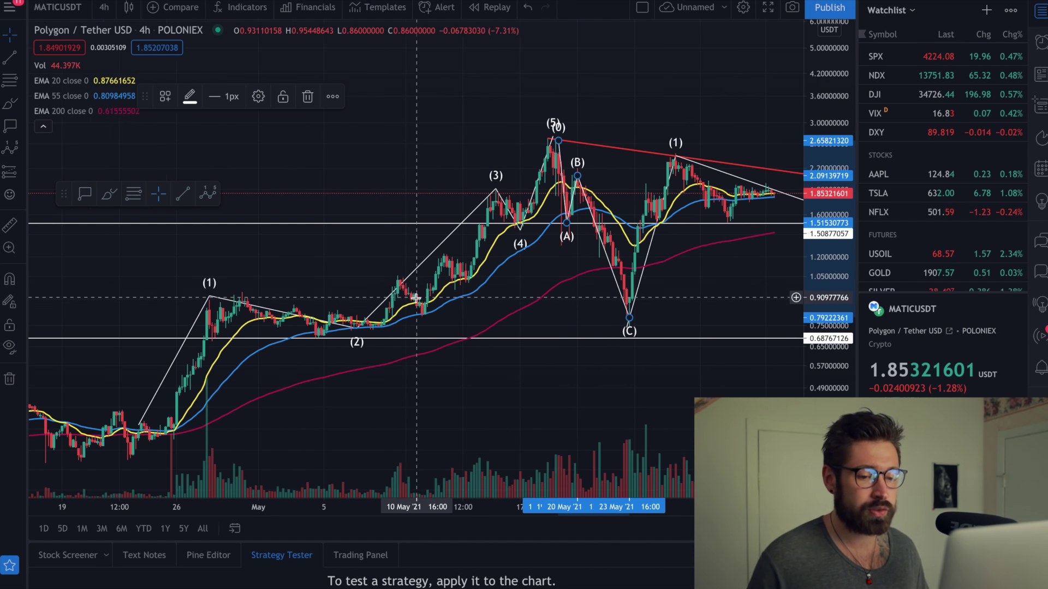
pyautogui.scroll(5, 432, 278)
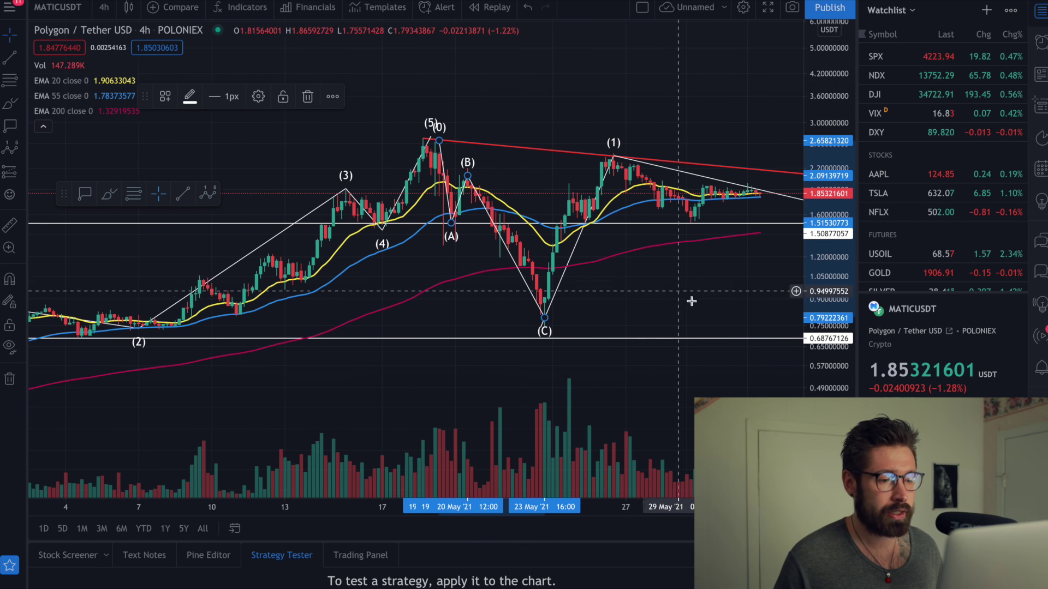
# Place a price label at the projected wave (2) low, at about 1.4958
pyautogui.moveTo(638, 299); pyautogui.dragTo(480, 316)
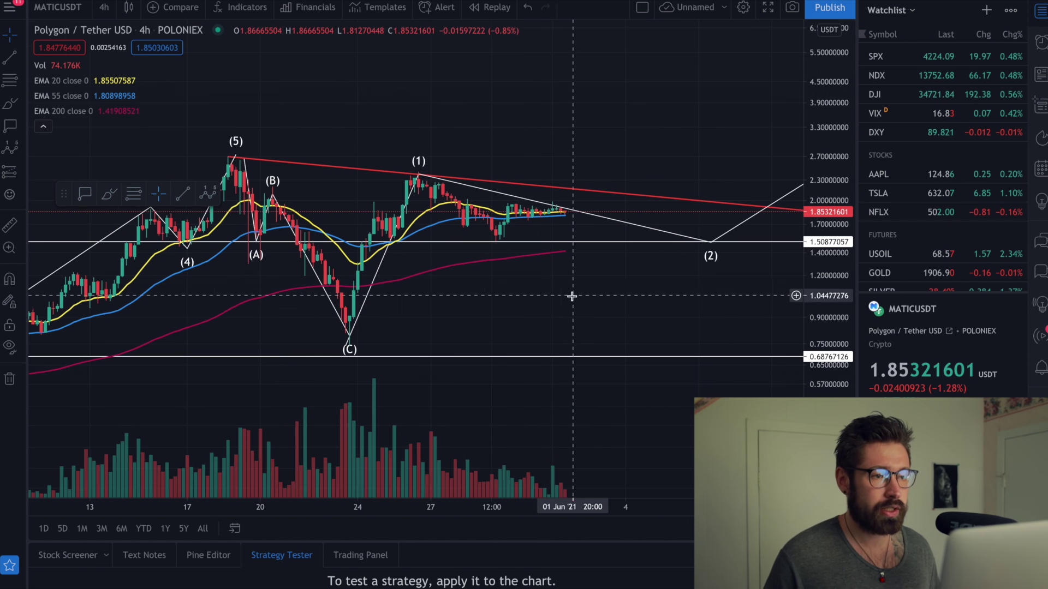
pyautogui.scroll(-2, 590, 303)
pyautogui.moveTo(583, 317); pyautogui.dragTo(528, 327)
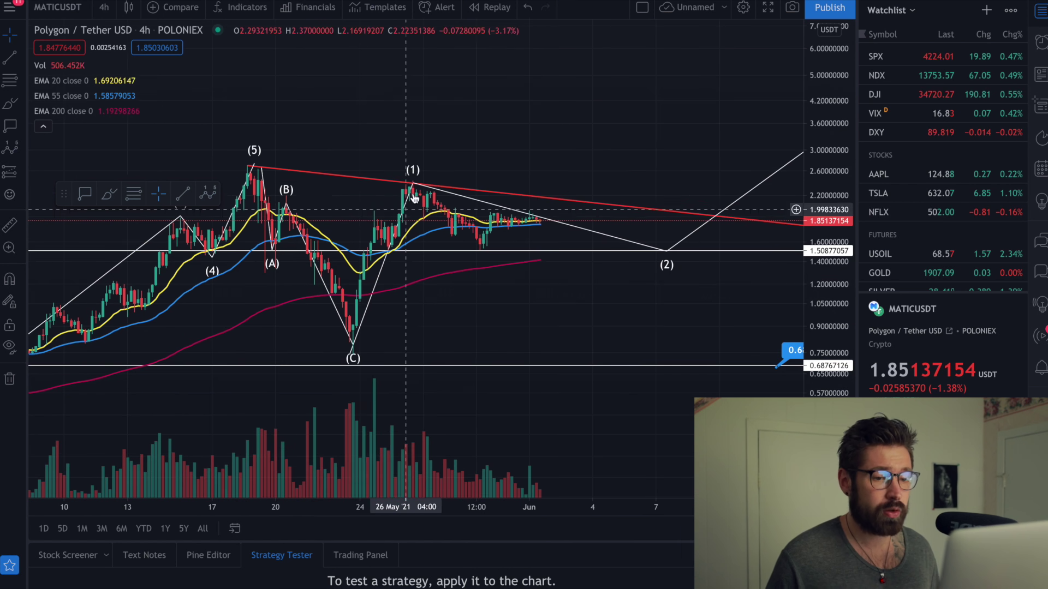
pyautogui.click(352, 341)
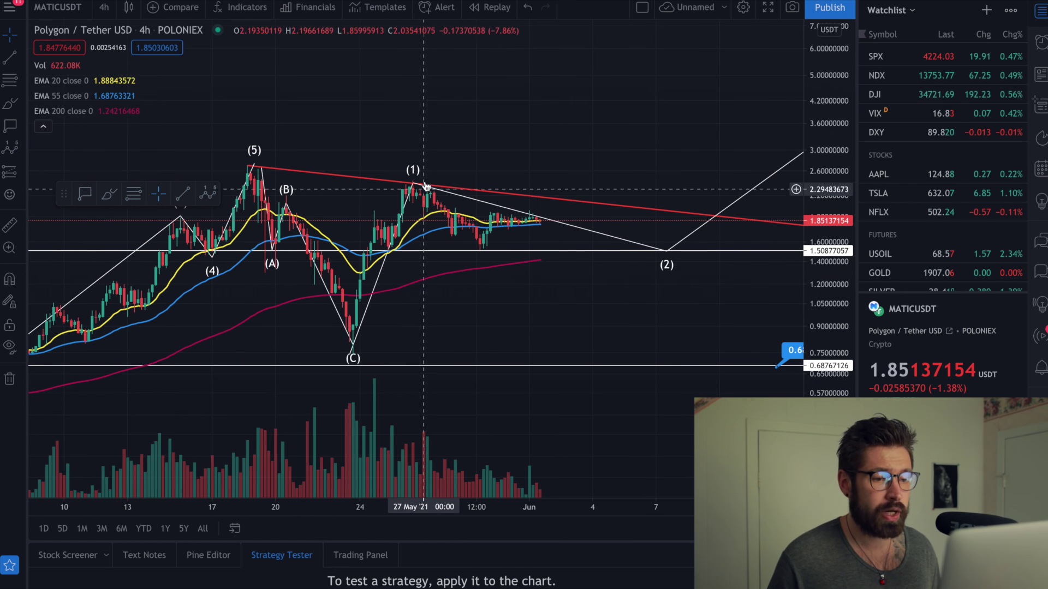
pyautogui.click(684, 257)
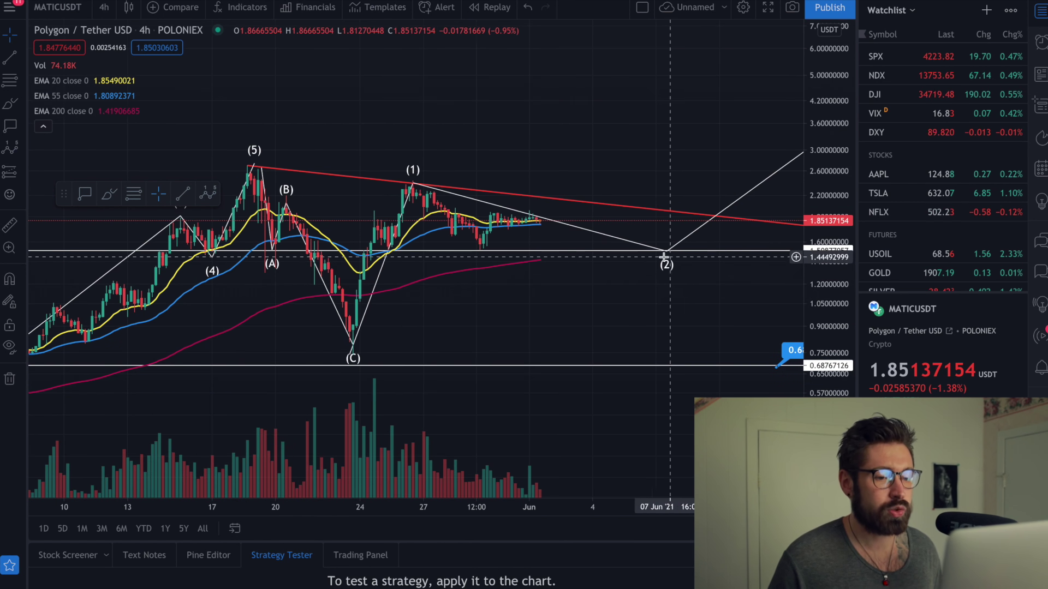
pyautogui.scroll(-1, 546, 234)
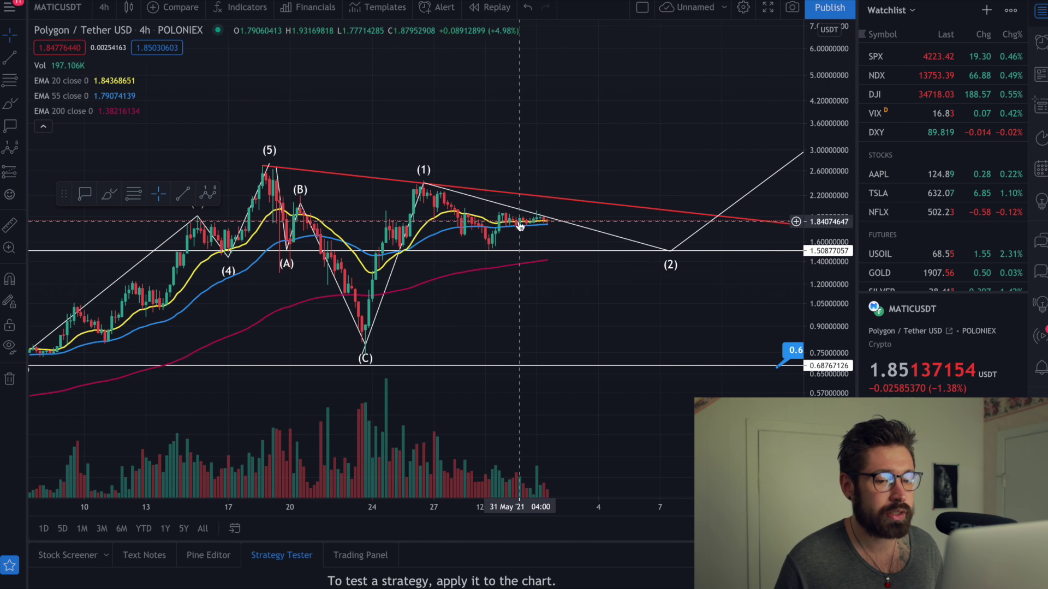
pyautogui.scroll(-1, 513, 231)
pyautogui.scroll(-1, 513, 231)
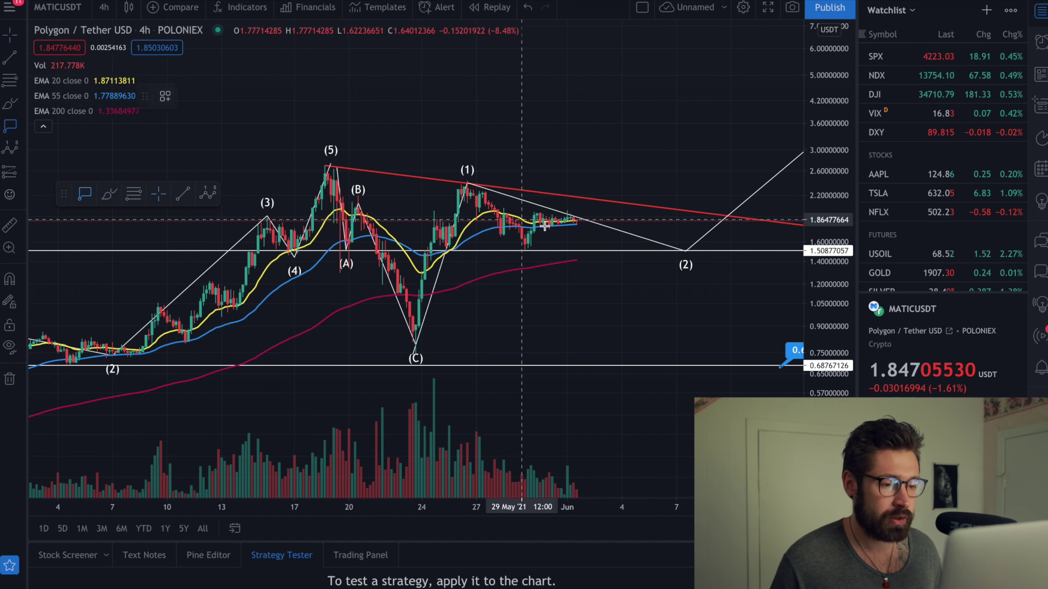
pyautogui.click(685, 253)
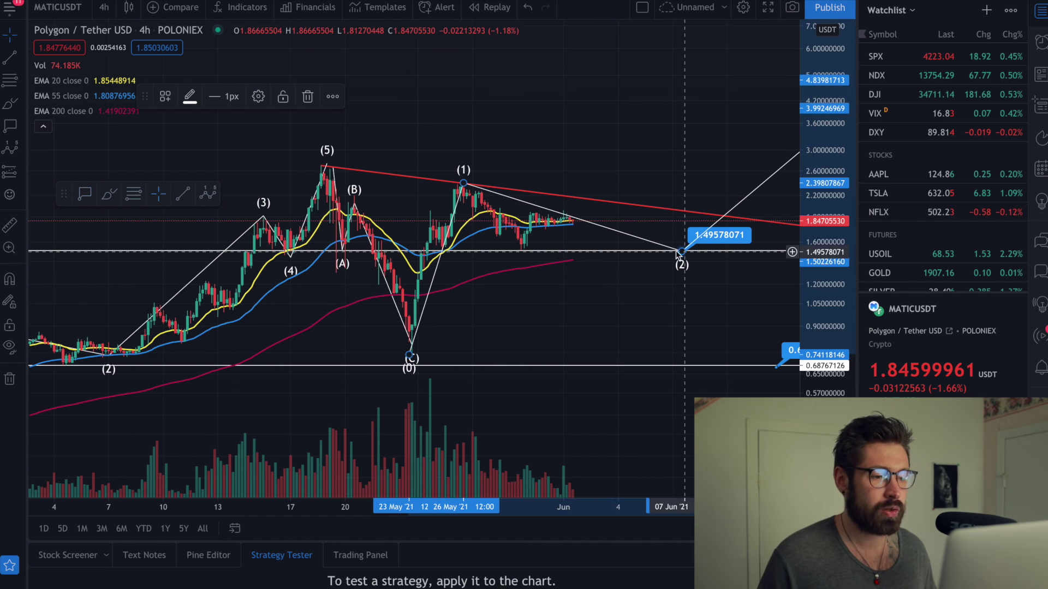
pyautogui.moveTo(570, 246); pyautogui.dragTo(538, 238)
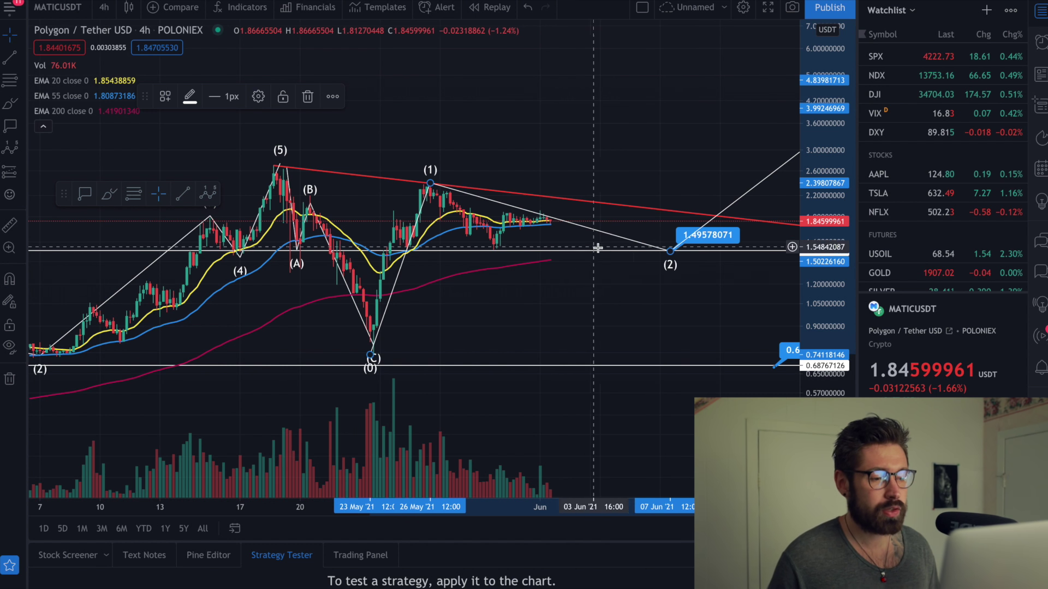
# Draw a Fibonacci retracement from the wave (5) high at 2.69016988 to the wave (C) low at about 0.742
pyautogui.moveTo(751, 320); pyautogui.dragTo(594, 318)
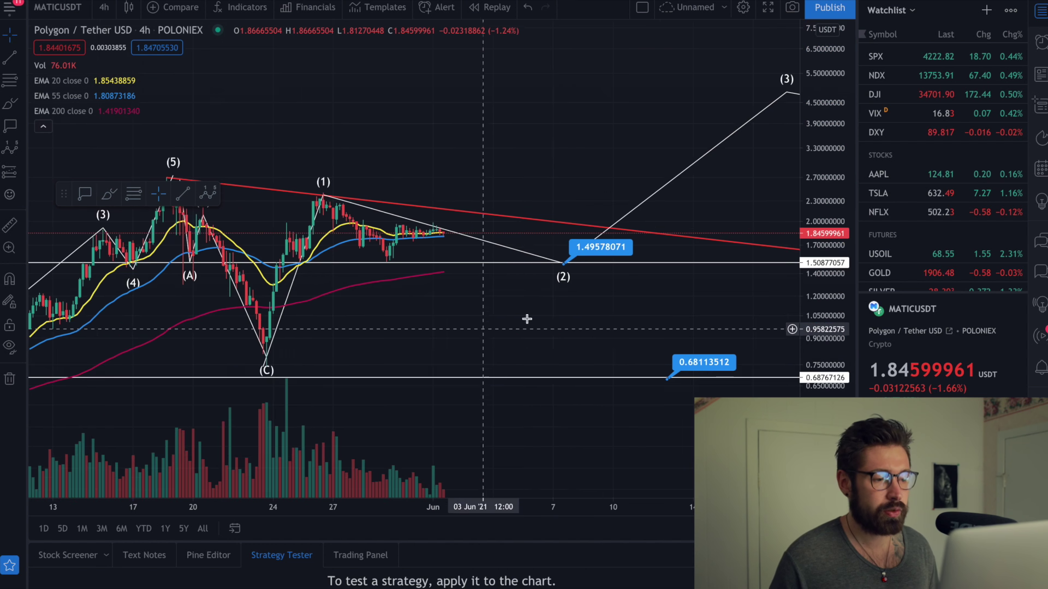
pyautogui.scroll(-5, 768, 309)
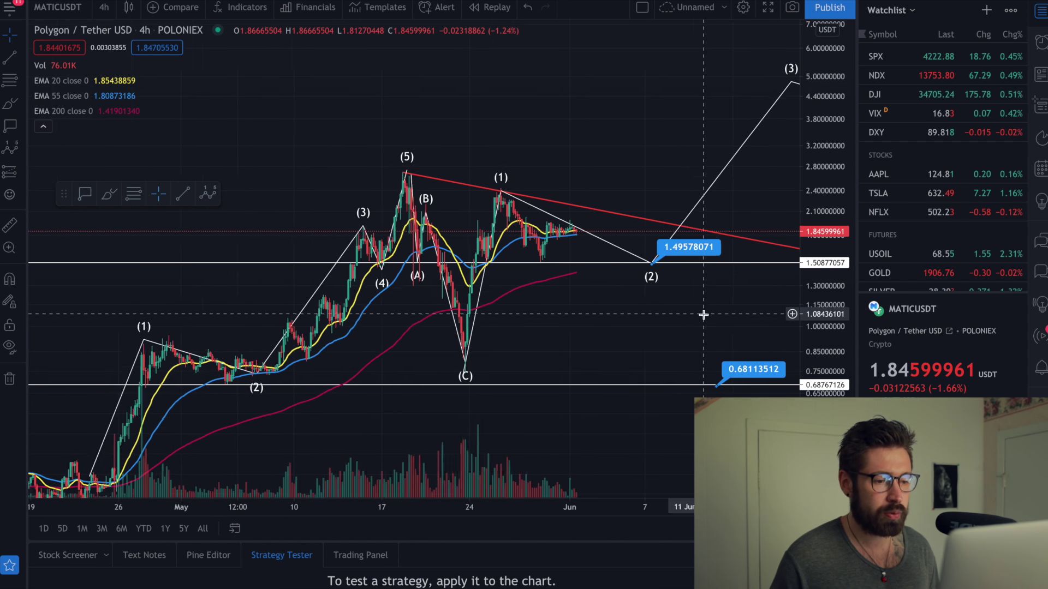
pyautogui.moveTo(714, 320); pyautogui.dragTo(446, 347)
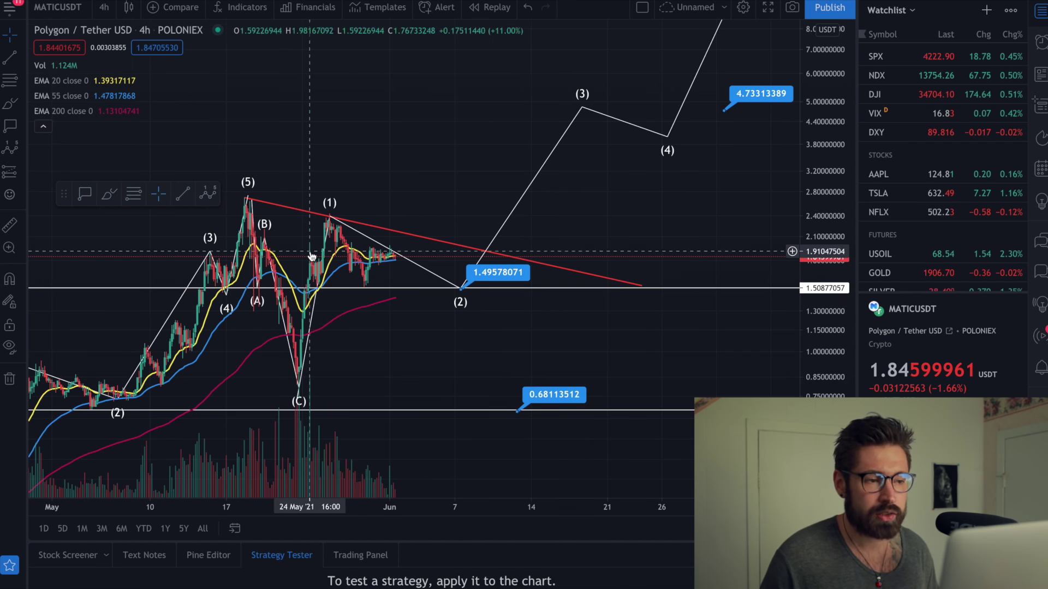
pyautogui.hscroll(-3, 323, 153)
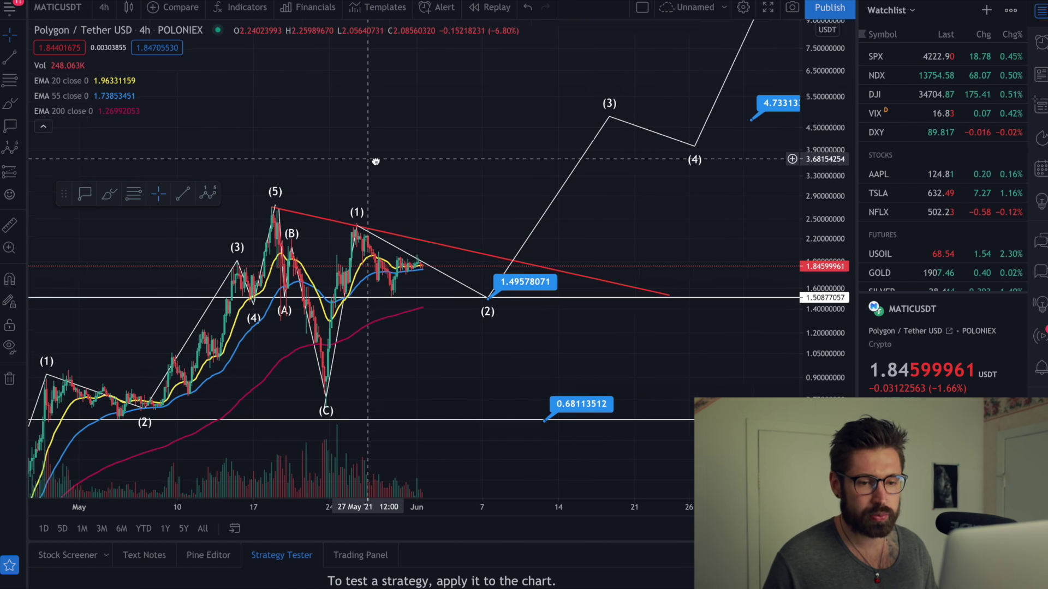
pyautogui.click(133, 195)
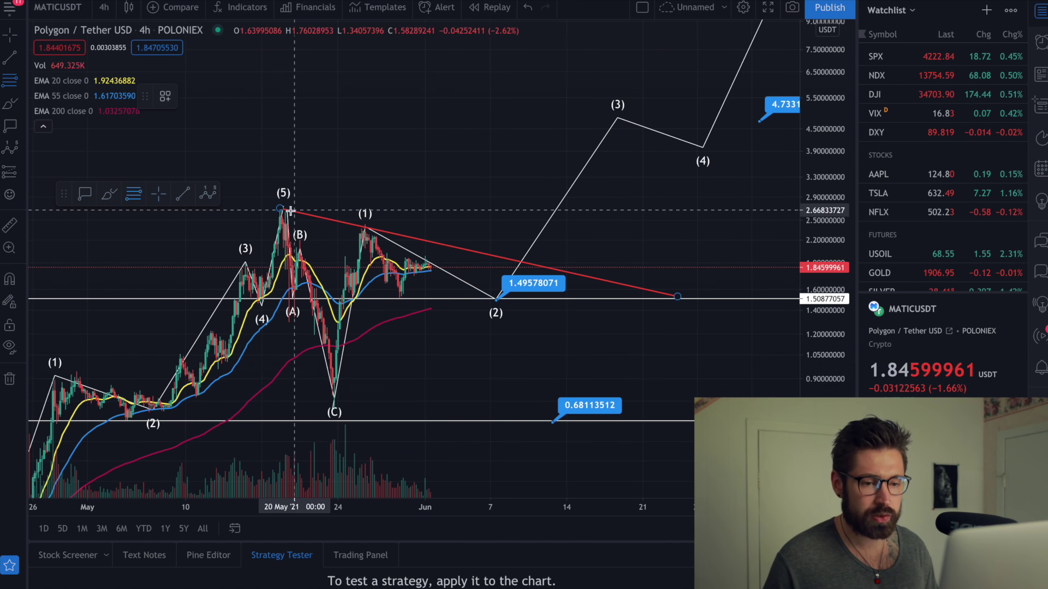
pyautogui.click(281, 209)
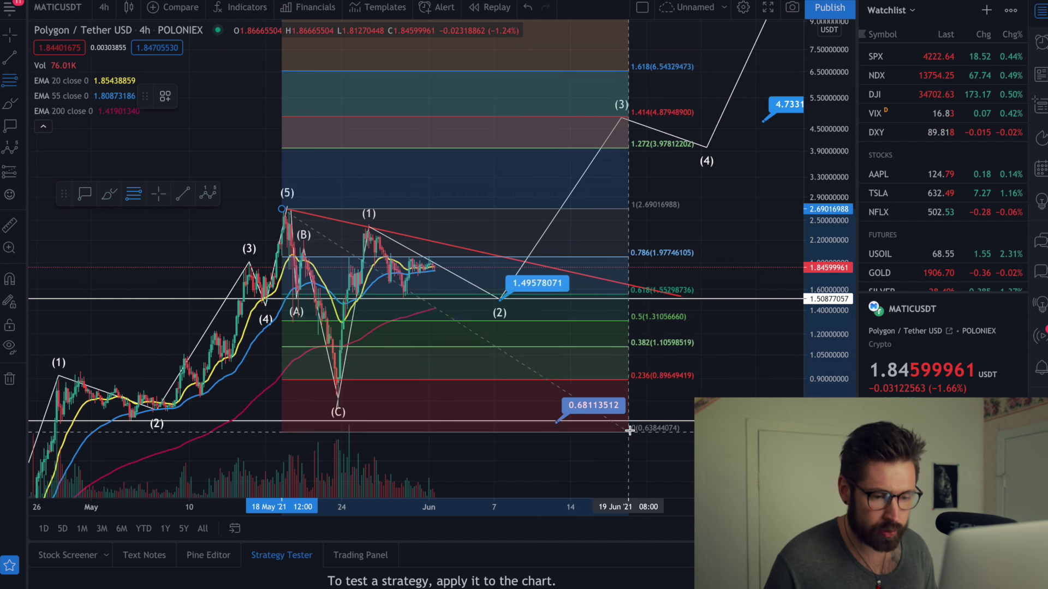
pyautogui.click(677, 409)
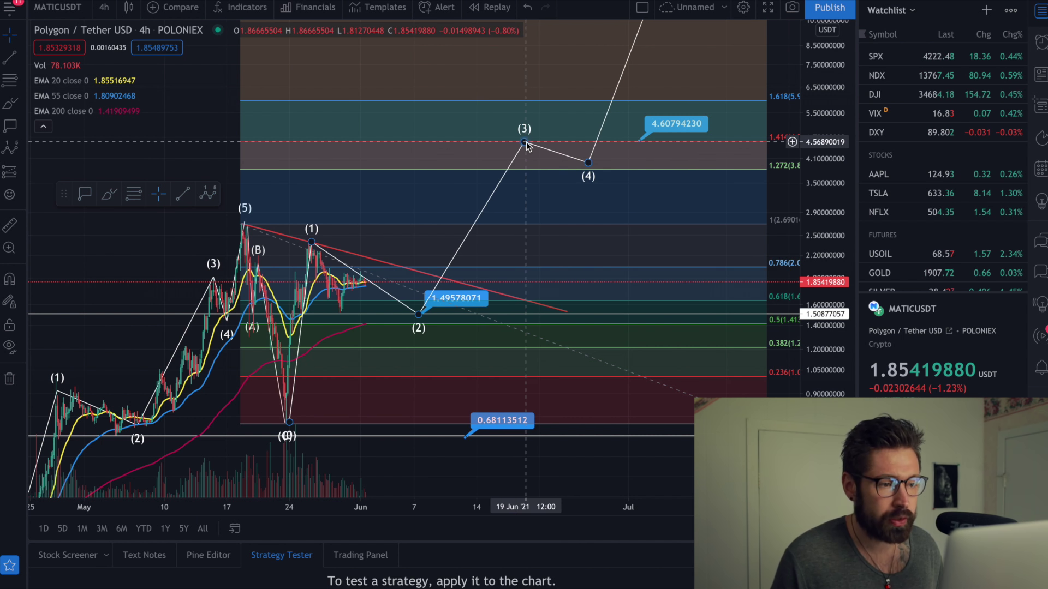
# Raise the projected wave (3) point and its price label to the 1.618 Fibonacci level, and nudge wave (4) down towards the 1.272 level
pyautogui.moveTo(524, 143); pyautogui.dragTo(547, 103)
pyautogui.moveTo(670, 126)
pyautogui.mouseDown()
pyautogui.moveTo(688, 88)
pyautogui.moveTo(648, 91)
pyautogui.moveTo(669, 86)
pyautogui.mouseUp()
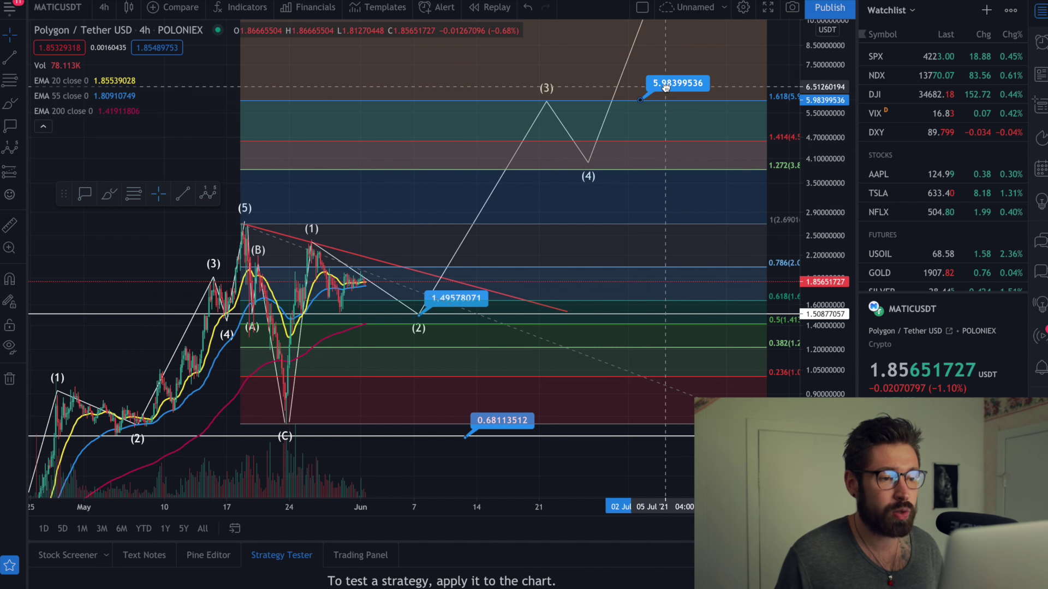
pyautogui.moveTo(589, 162); pyautogui.dragTo(595, 167)
pyautogui.moveTo(819, 68)
pyautogui.mouseDown()
pyautogui.moveTo(821, 96)
pyautogui.moveTo(818, 87)
pyautogui.mouseUp()
pyautogui.moveTo(633, 98)
pyautogui.mouseDown()
pyautogui.moveTo(538, 171)
pyautogui.moveTo(554, 144)
pyautogui.mouseUp()
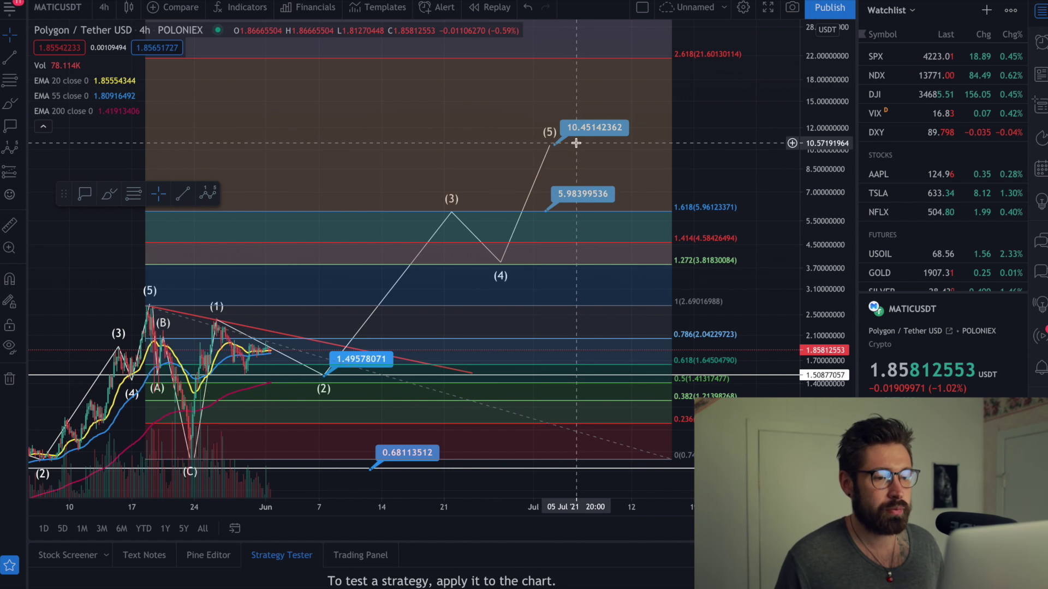
pyautogui.scroll(-1, 568, 148)
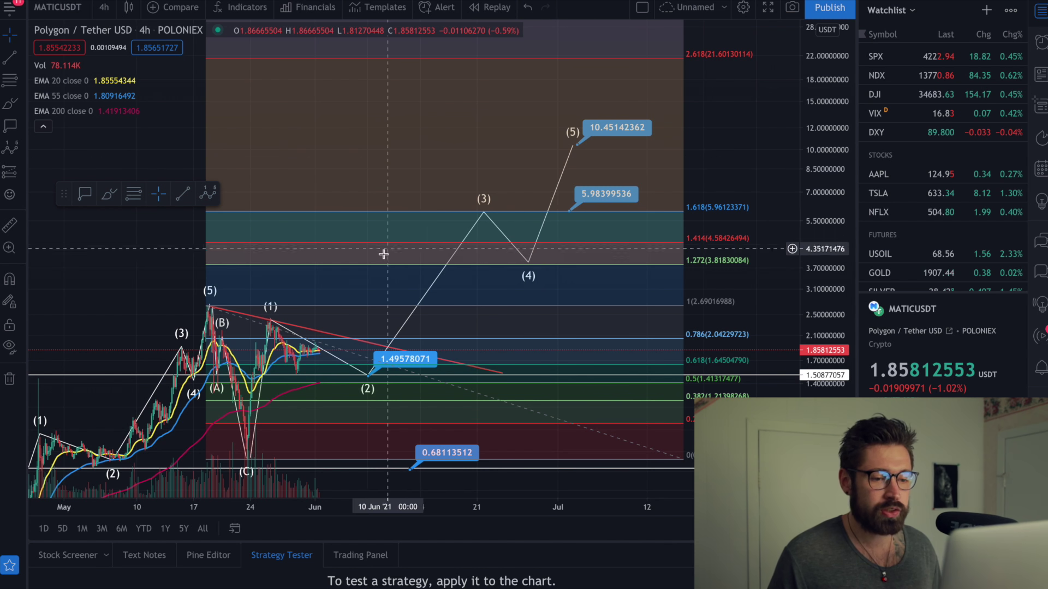
# Reposition the price label of the projected wave (2) low to 1.47762765
pyautogui.moveTo(488, 289); pyautogui.dragTo(564, 235)
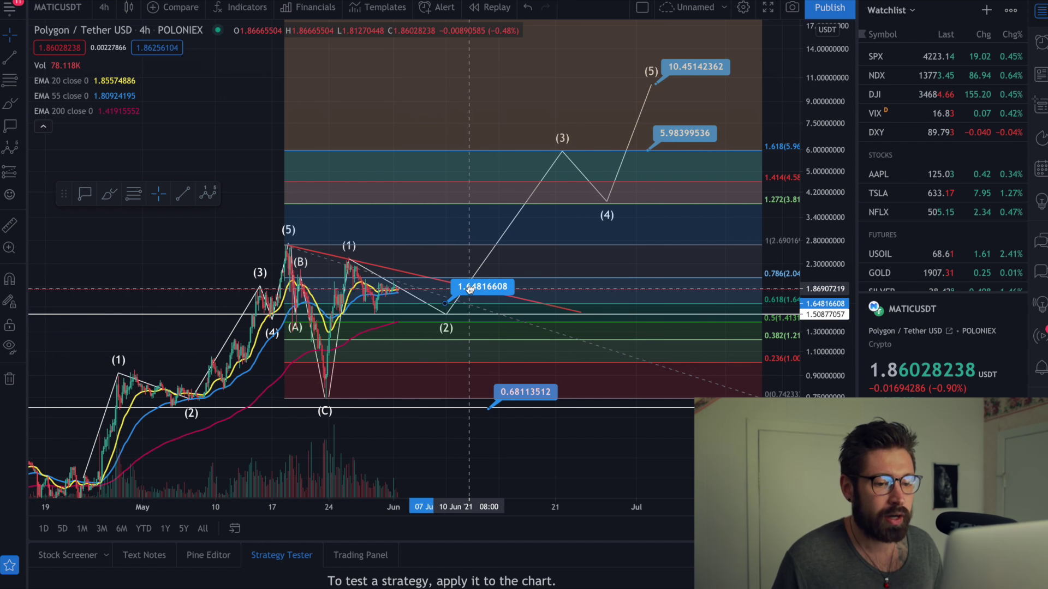
pyautogui.click(471, 301)
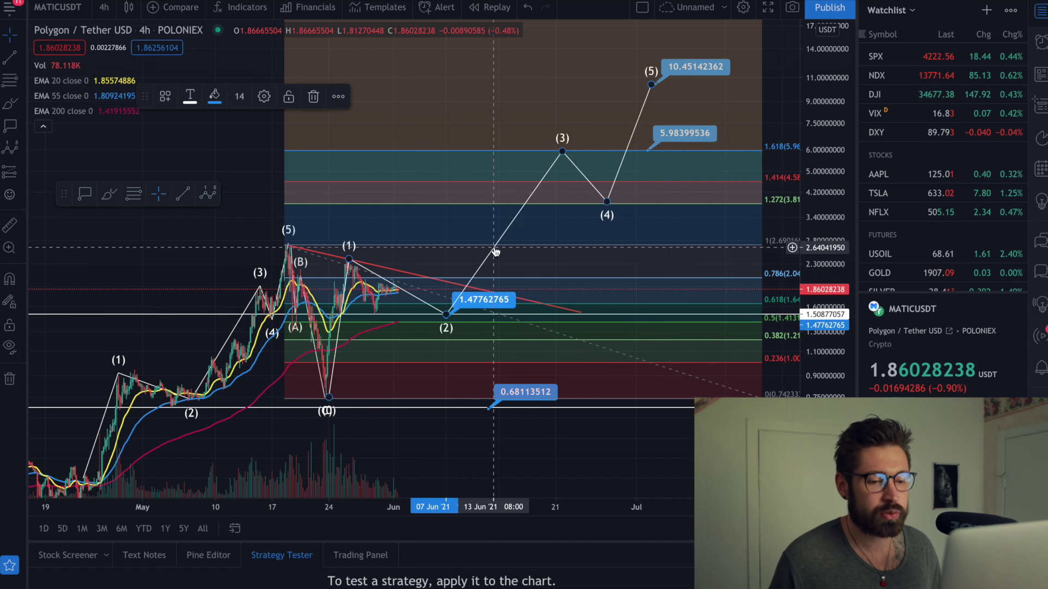
pyautogui.click(320, 367)
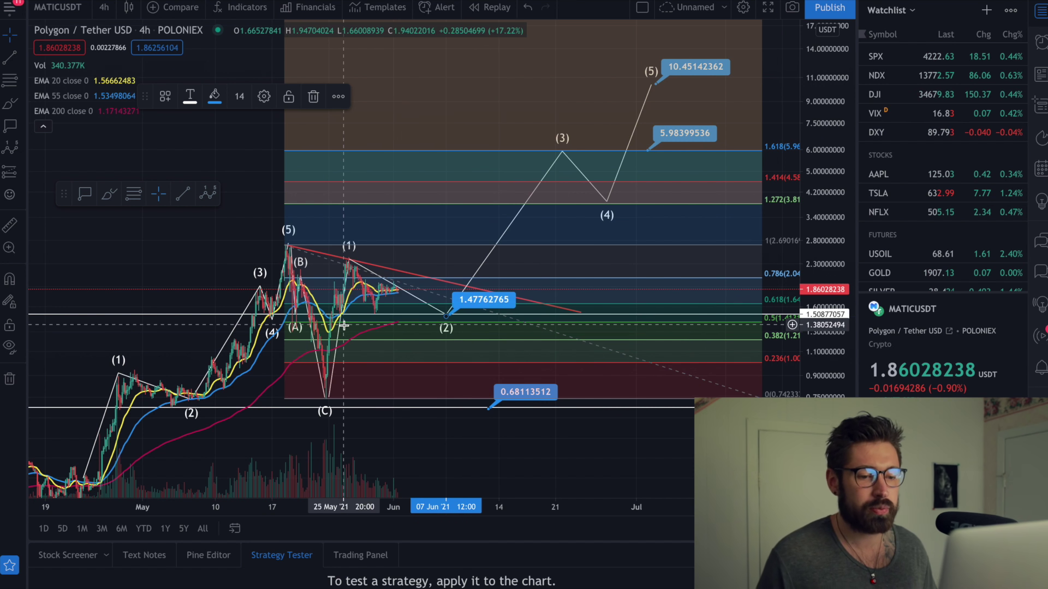
# Compare the wave (4) low and the earlier waves with the horizontal support line through the projected wave (2)
pyautogui.scroll(1, 382, 382)
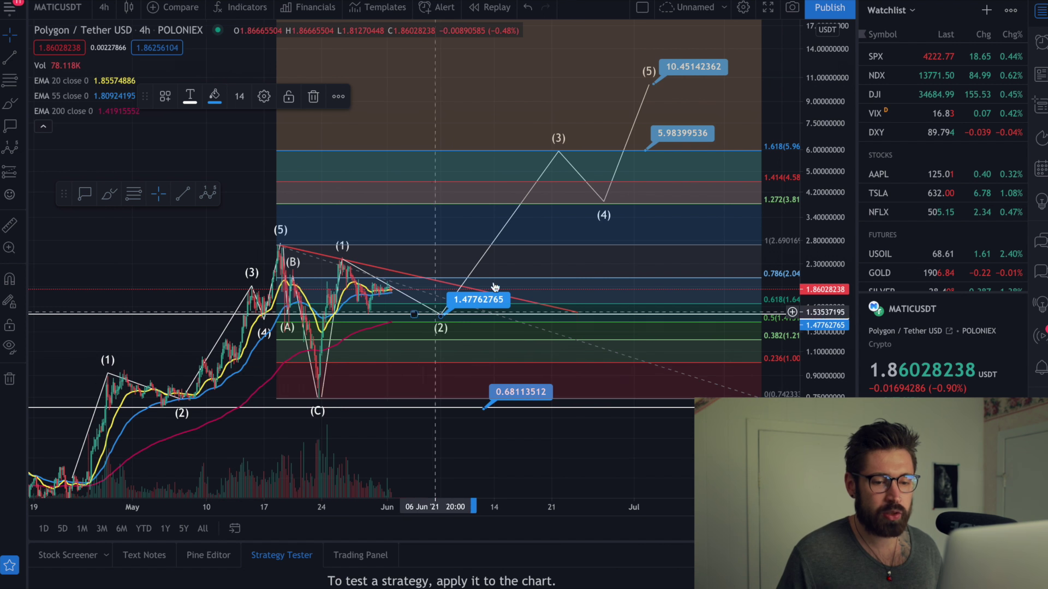
pyautogui.scroll(2, 311, 391)
pyautogui.moveTo(213, 428); pyautogui.dragTo(692, 418)
pyautogui.scroll(3, 692, 418)
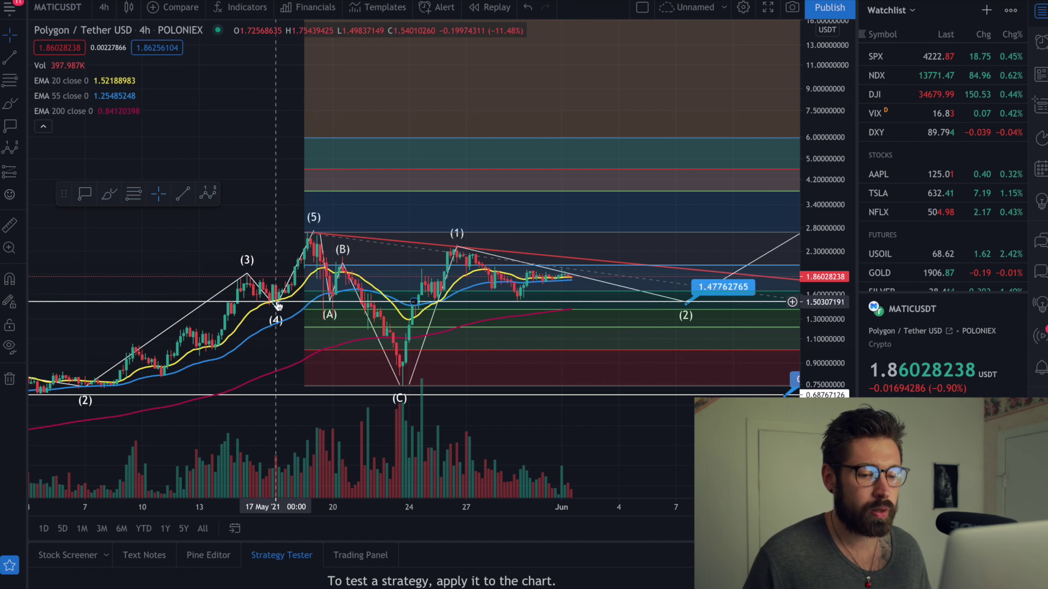
pyautogui.scroll(-5, 278, 306)
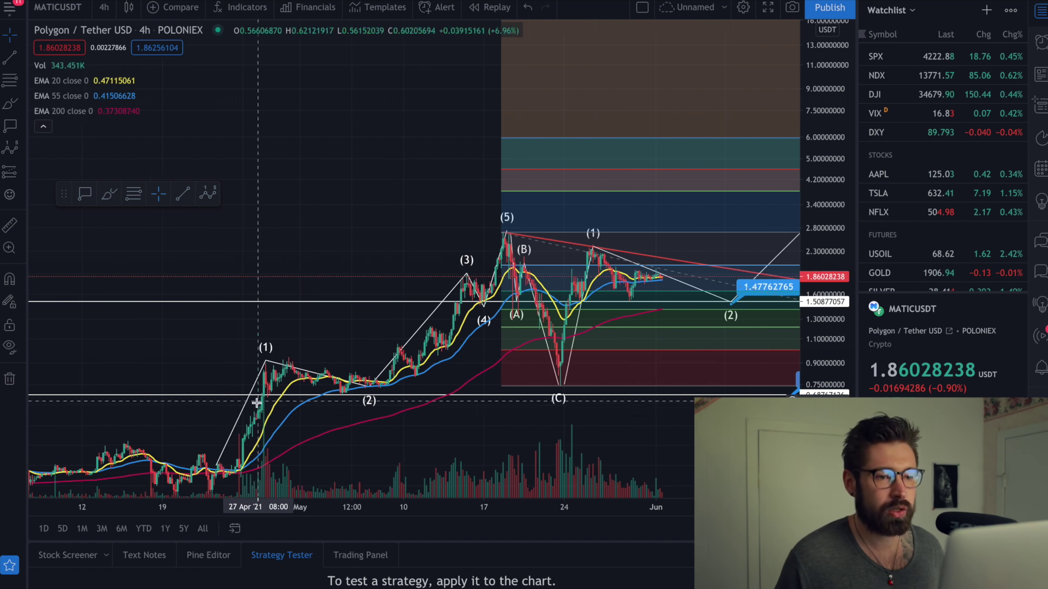
pyautogui.scroll(3, 540, 90)
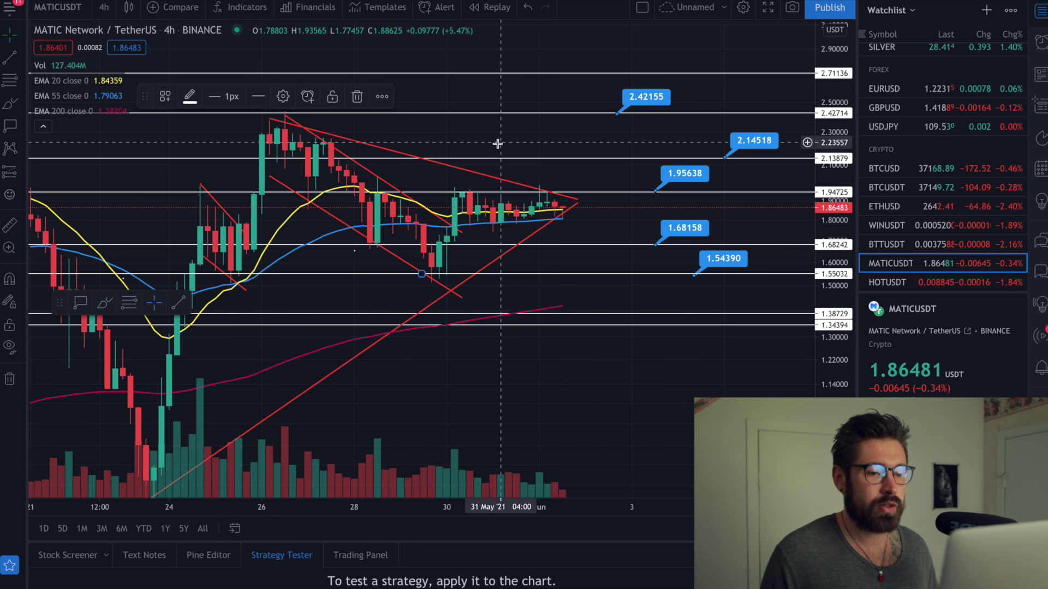
# Lower the horizontal support line to 1.51248 and move its price label to 1.50464
pyautogui.scroll(-2, 549, 182)
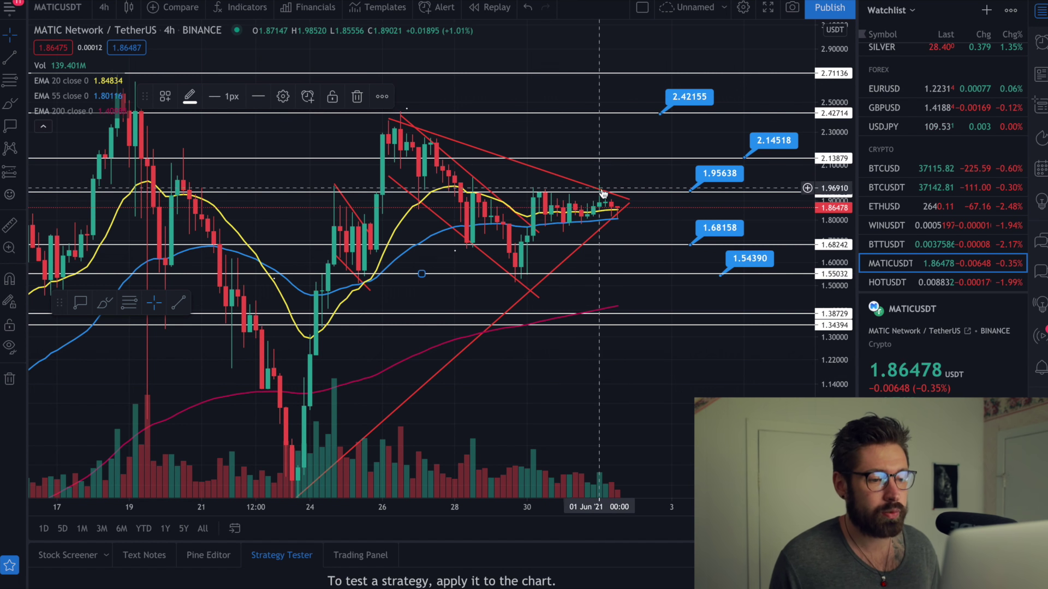
pyautogui.scroll(2, 598, 202)
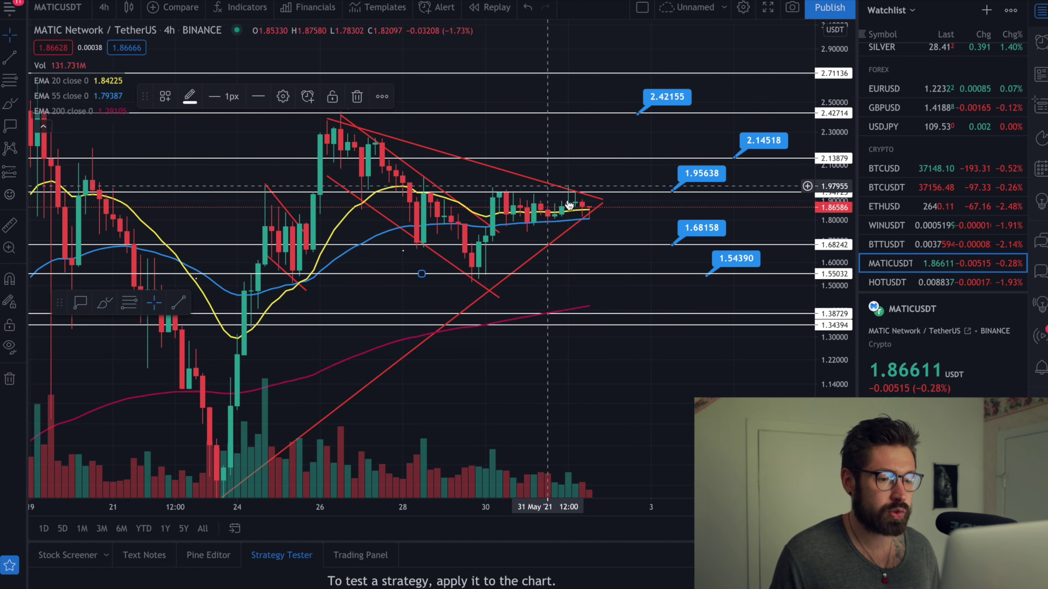
pyautogui.scroll(-3, 569, 205)
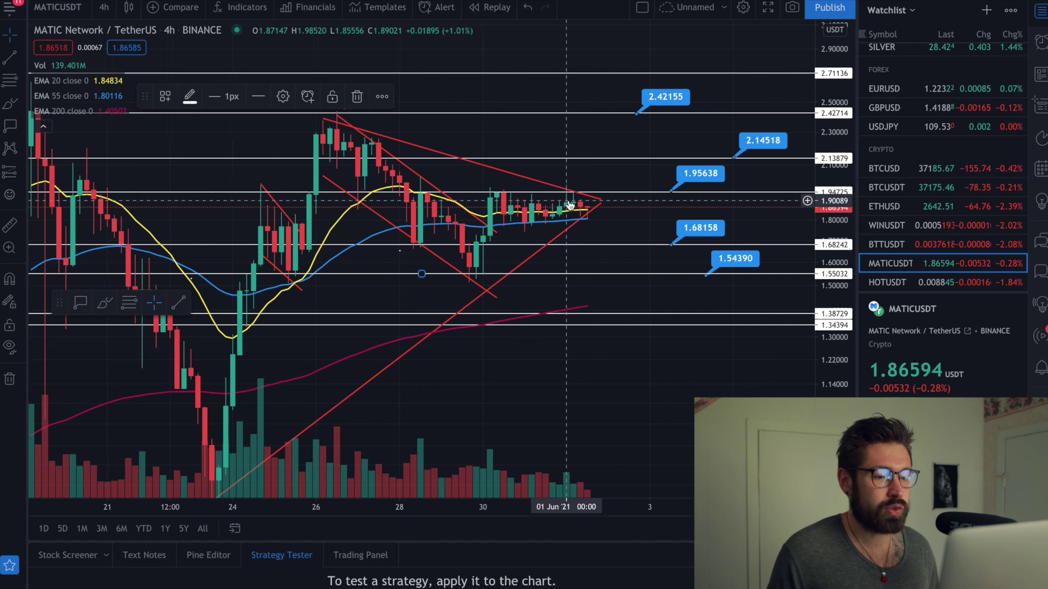
pyautogui.scroll(-3, 476, 256)
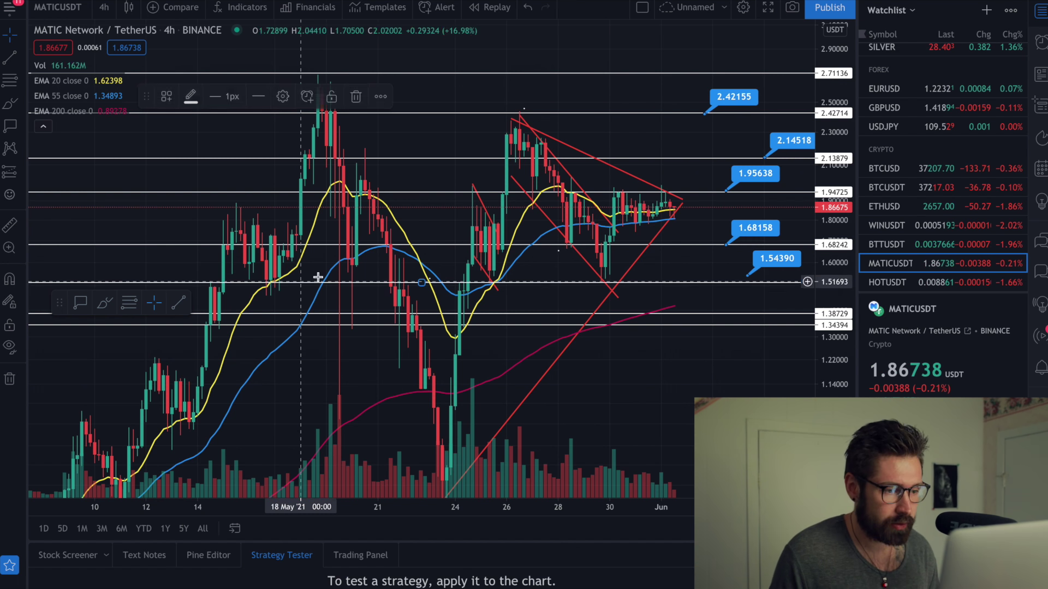
pyautogui.moveTo(768, 261); pyautogui.dragTo(771, 271)
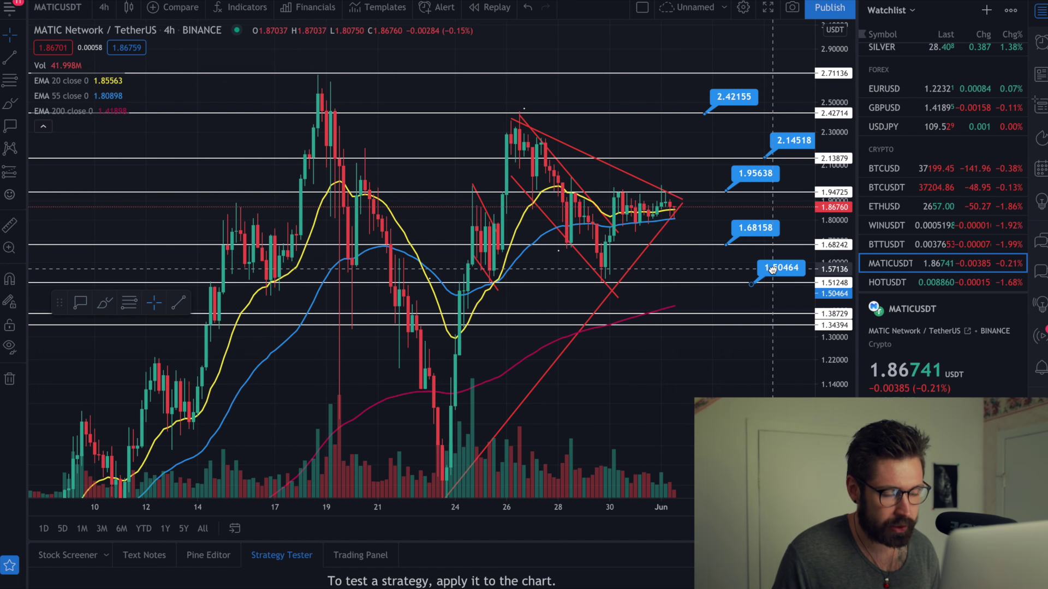
# Draw two converging trendlines around the 30 May to 1 June consolidation, the upper from 1.96564 to 1.90089 and the lower from 1.73440 to 1.85783
pyautogui.scroll(-1, 729, 271)
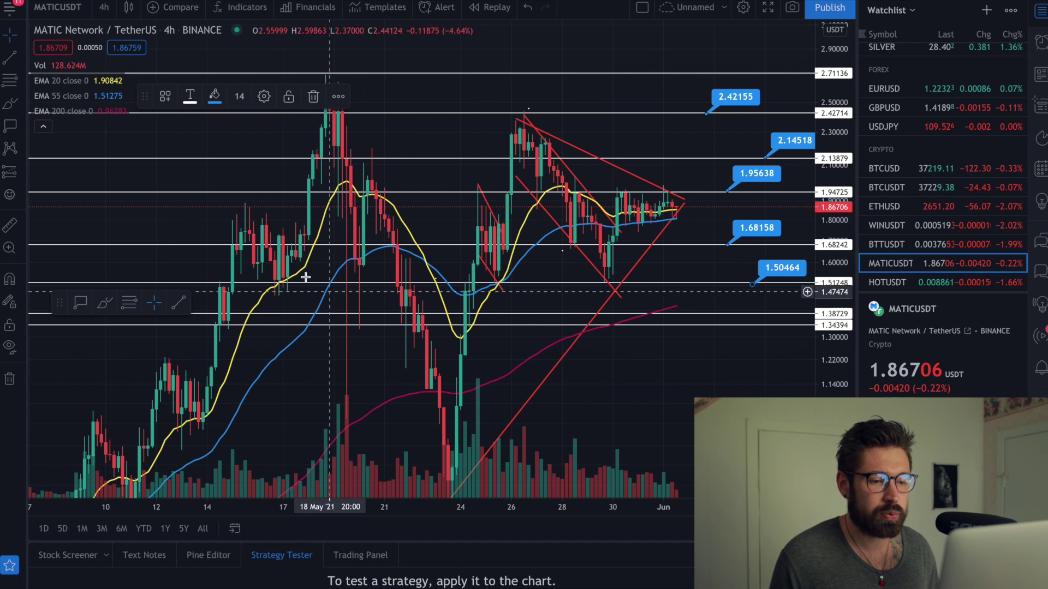
pyautogui.scroll(3, 382, 281)
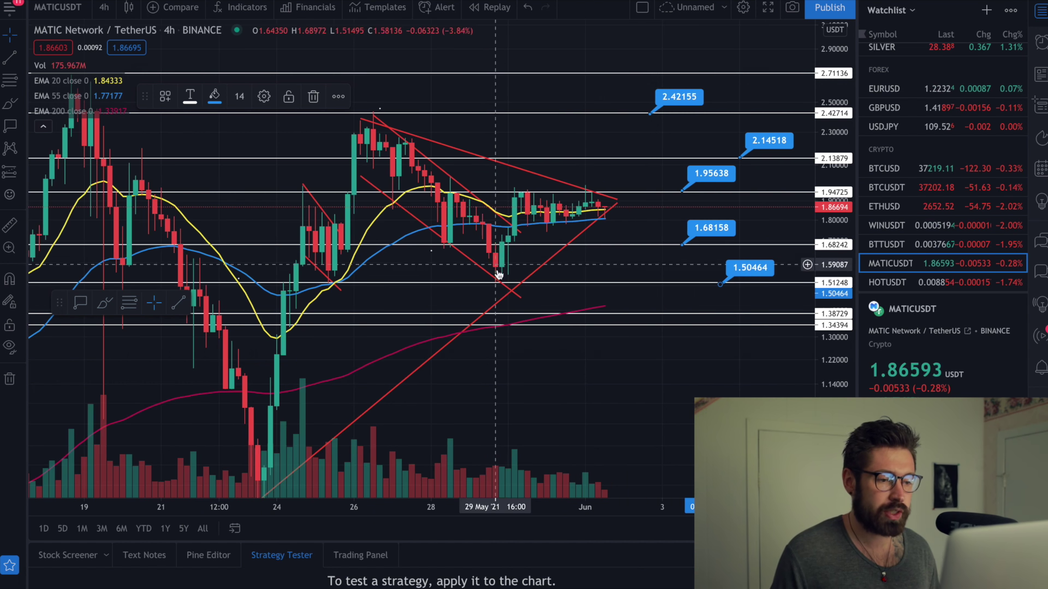
pyautogui.scroll(1, 609, 236)
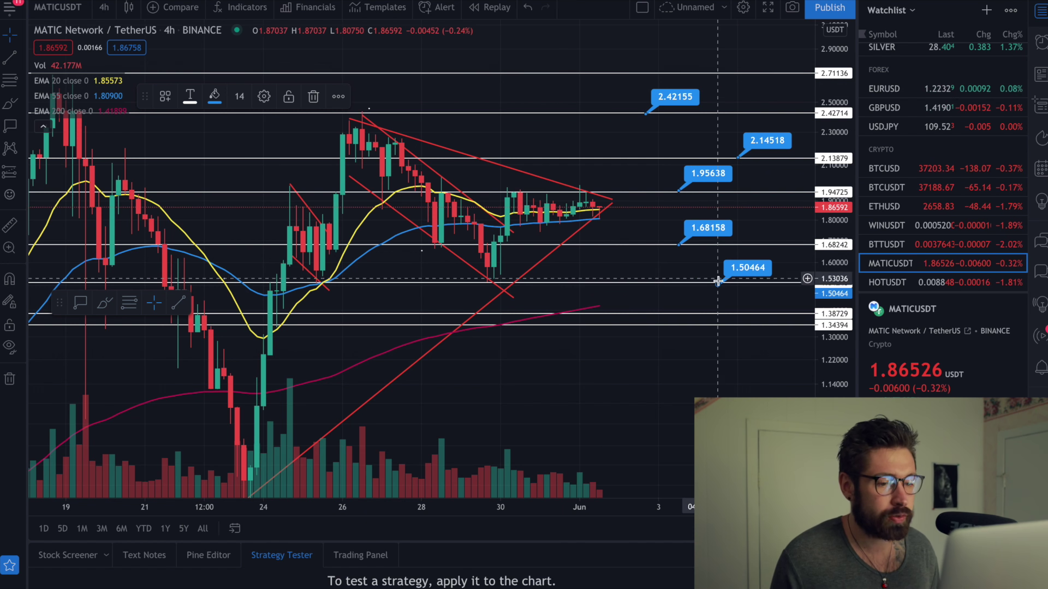
pyautogui.scroll(-1, 710, 277)
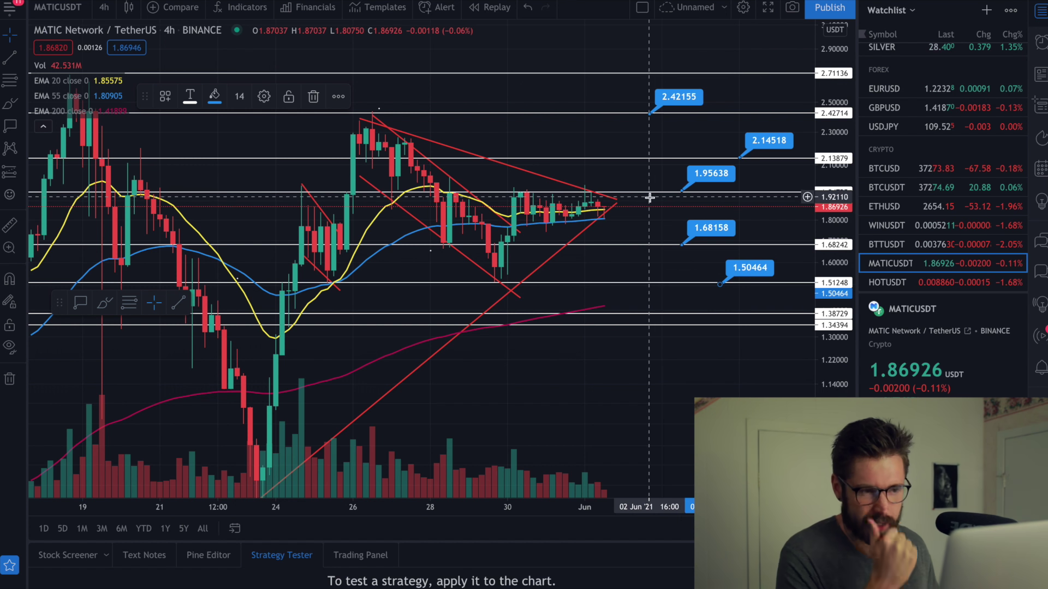
pyautogui.click(178, 303)
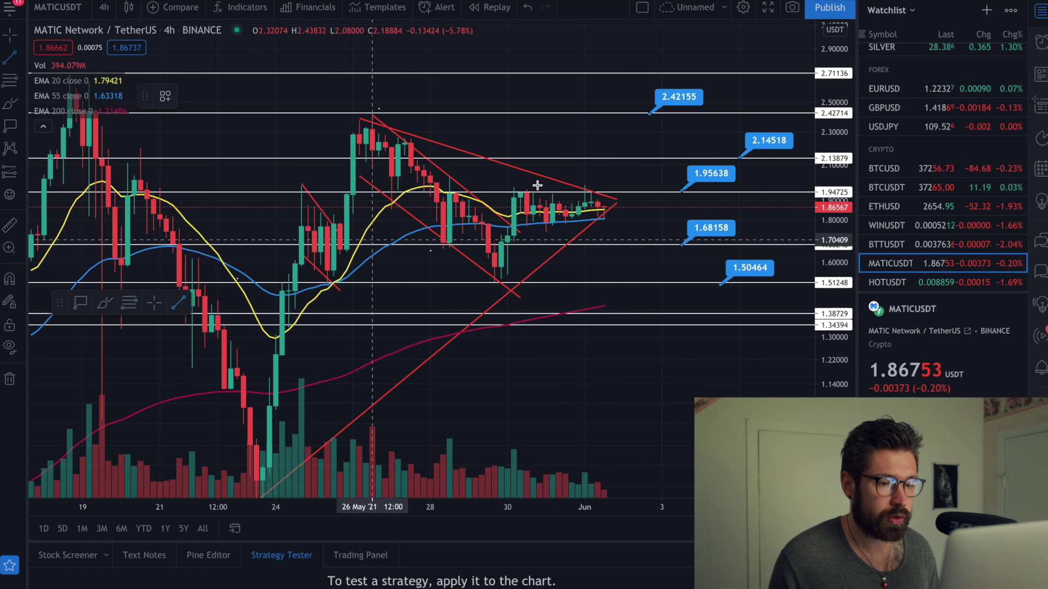
pyautogui.click(513, 189)
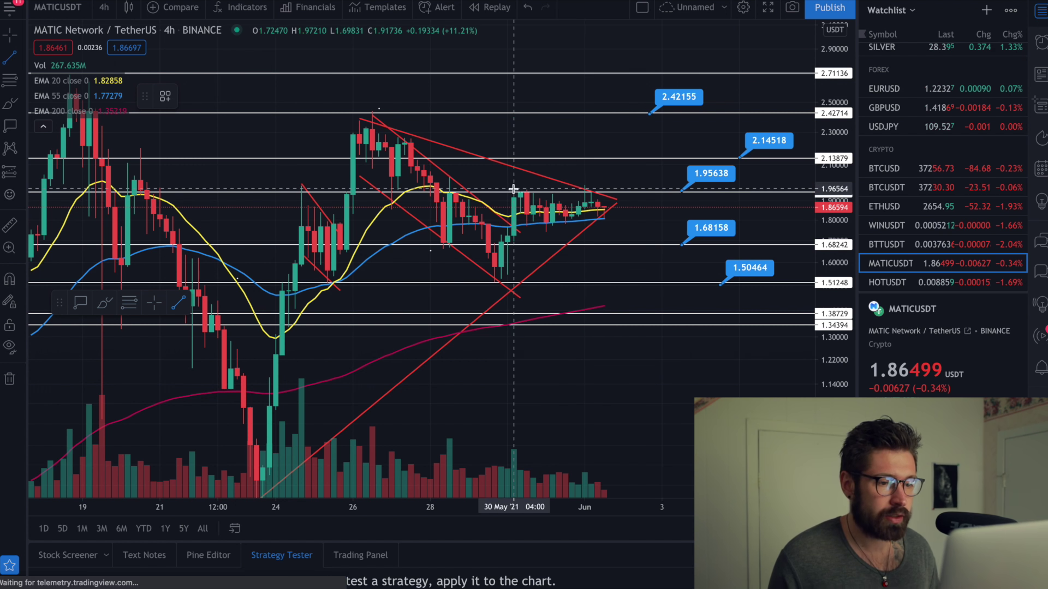
pyautogui.click(609, 200)
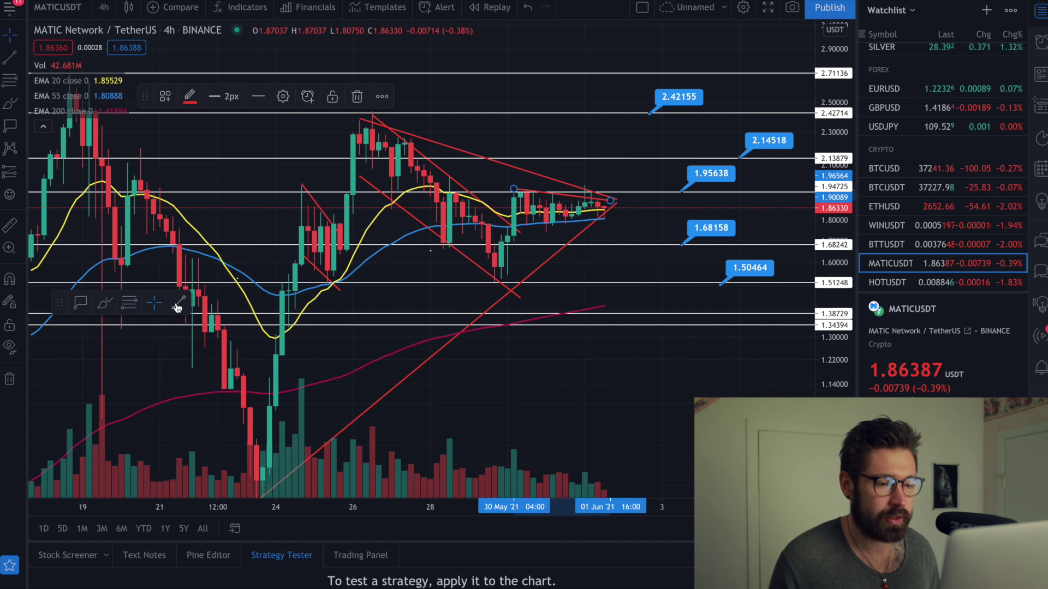
pyautogui.click(178, 303)
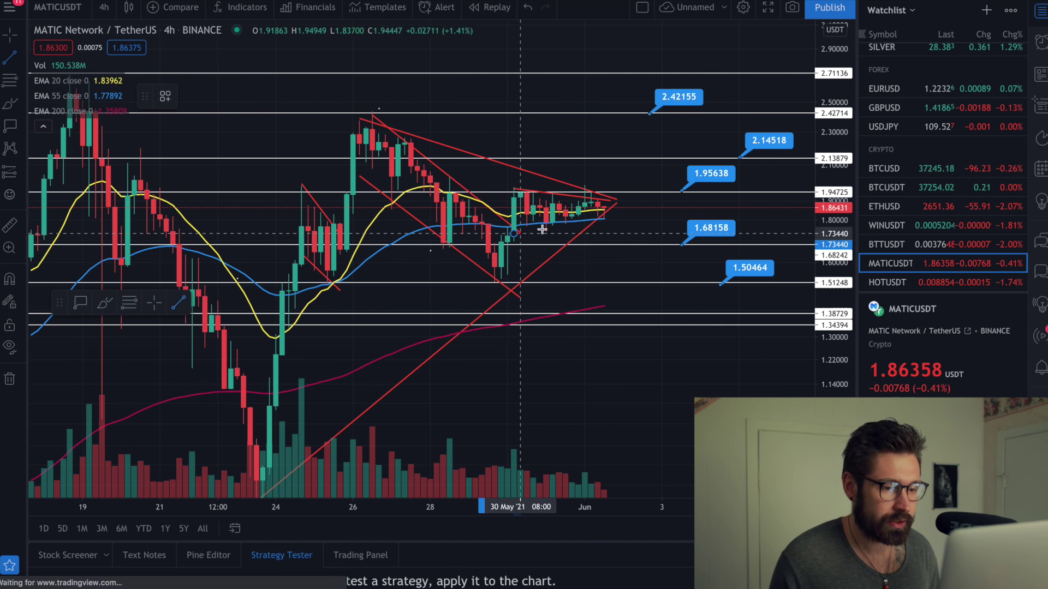
pyautogui.click(611, 209)
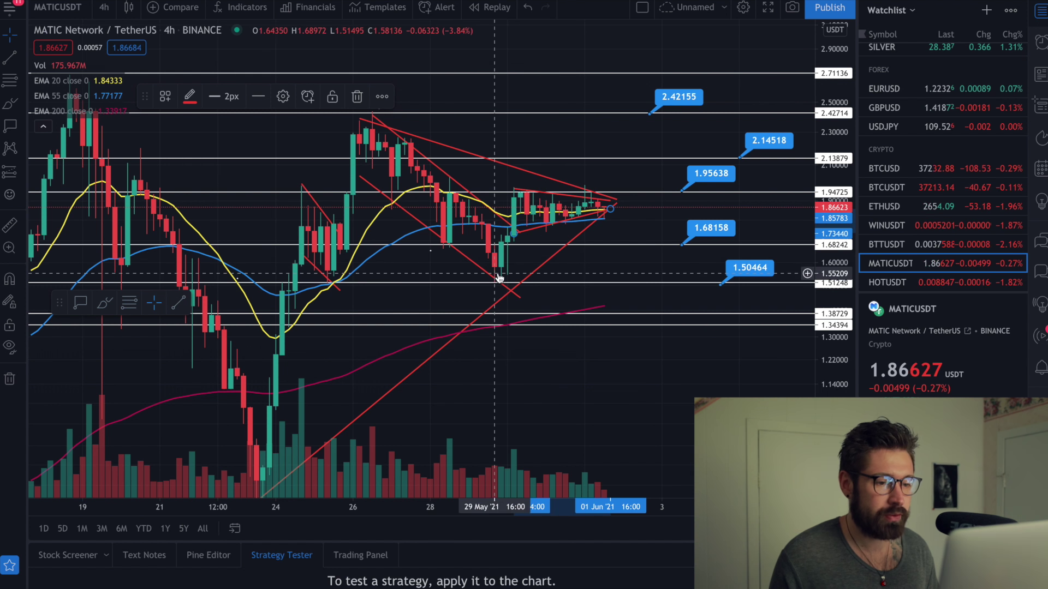
# Draw a trendline along the 29–30 May rise and move it to the breakout point, spanning 1.95135 to 2.39817
pyautogui.click(514, 213)
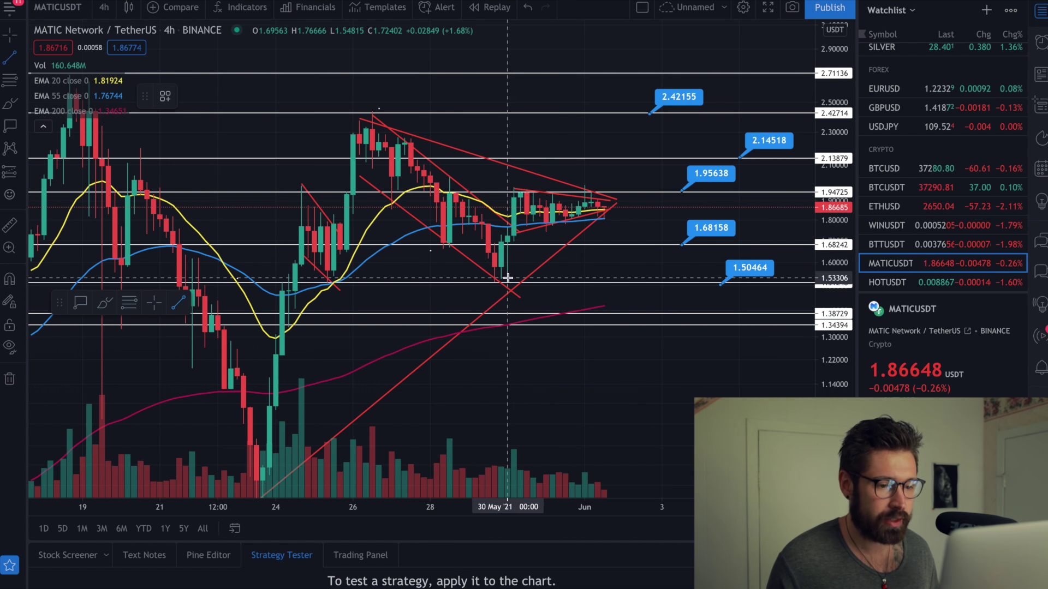
pyautogui.click(513, 192)
pyautogui.moveTo(507, 247); pyautogui.dragTo(616, 162)
pyautogui.click(648, 113)
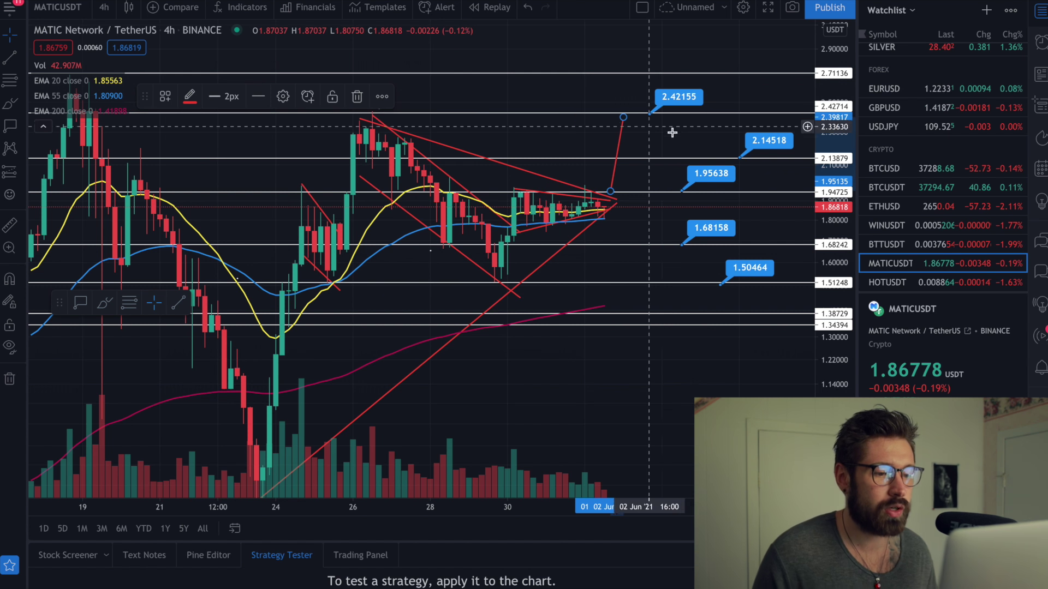
# Delete the two short converging trendlines around the 30 May to 1 June consolidation
pyautogui.scroll(1, 668, 133)
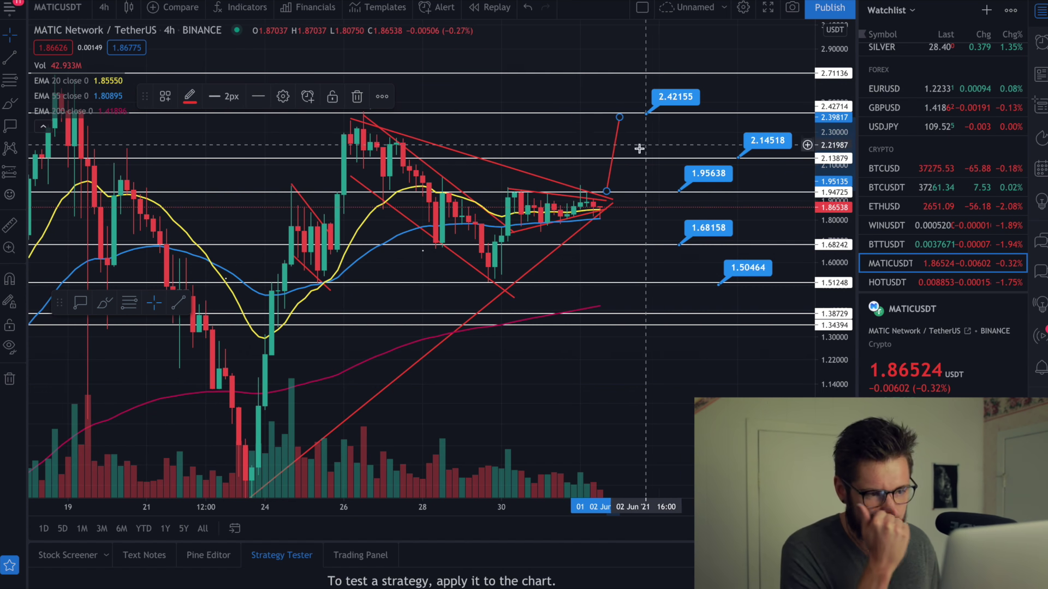
pyautogui.scroll(-1, 645, 146)
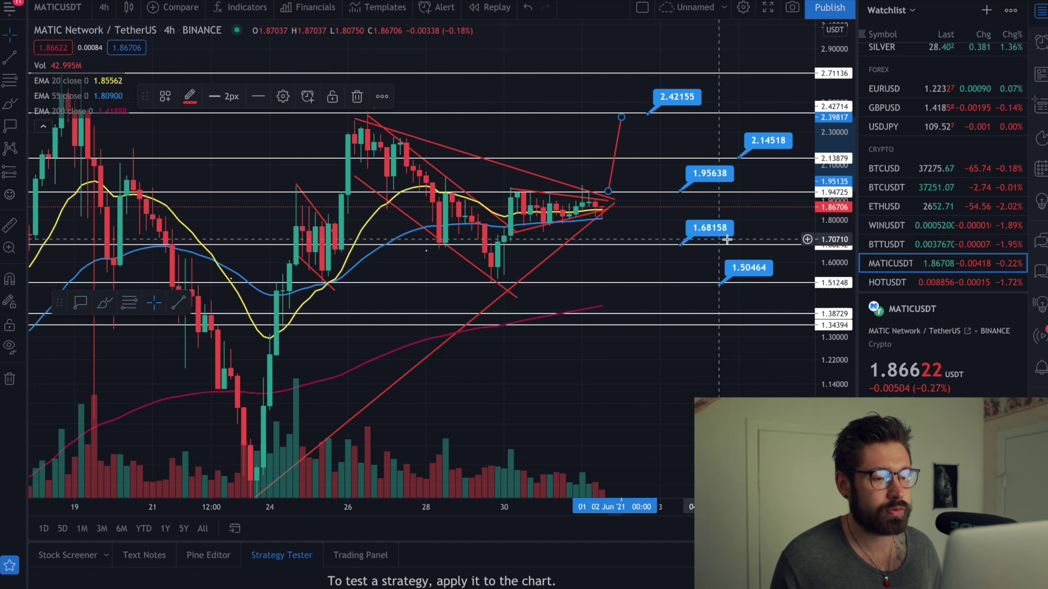
pyautogui.scroll(-1, 703, 275)
pyautogui.moveTo(651, 222); pyautogui.dragTo(610, 231)
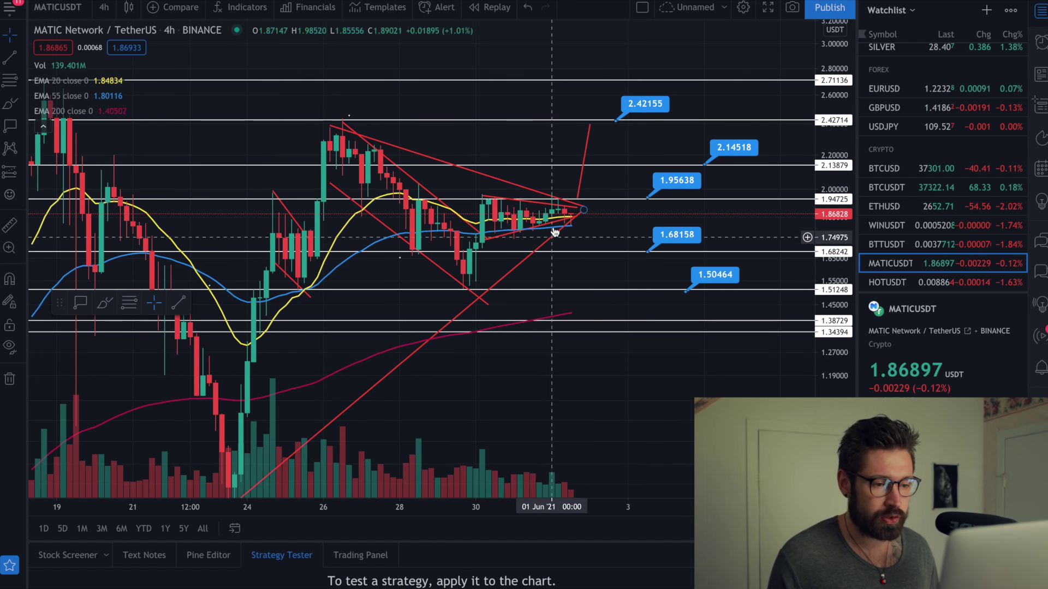
pyautogui.click(507, 204)
pyautogui.click(508, 236)
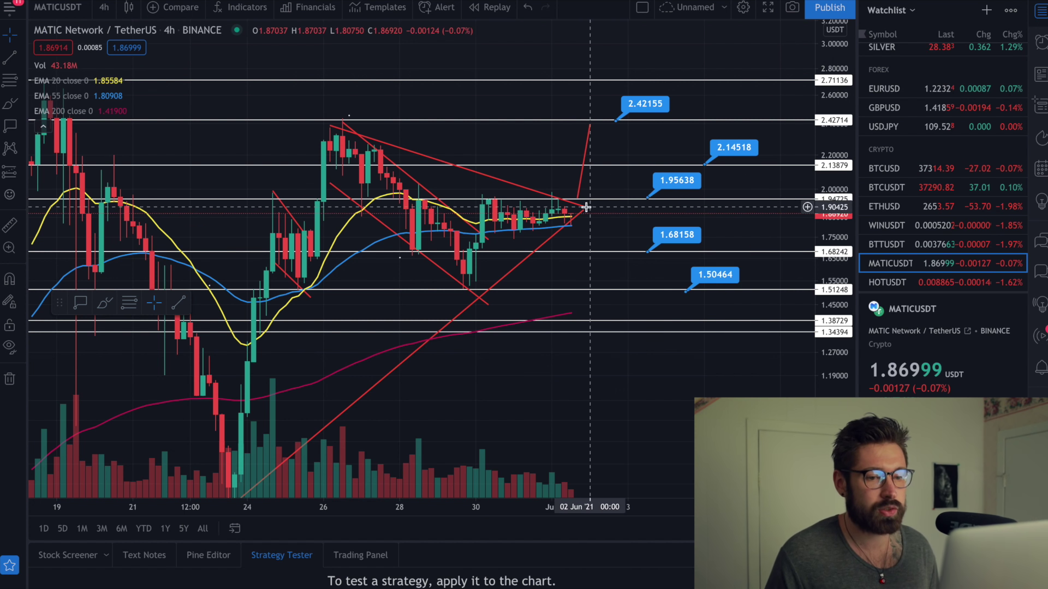
# Switch the chart to the 1-hour timeframe and move the start of the rising support trendline to the 29 May 18:00 low
pyautogui.click(104, 8)
pyautogui.click(126, 300)
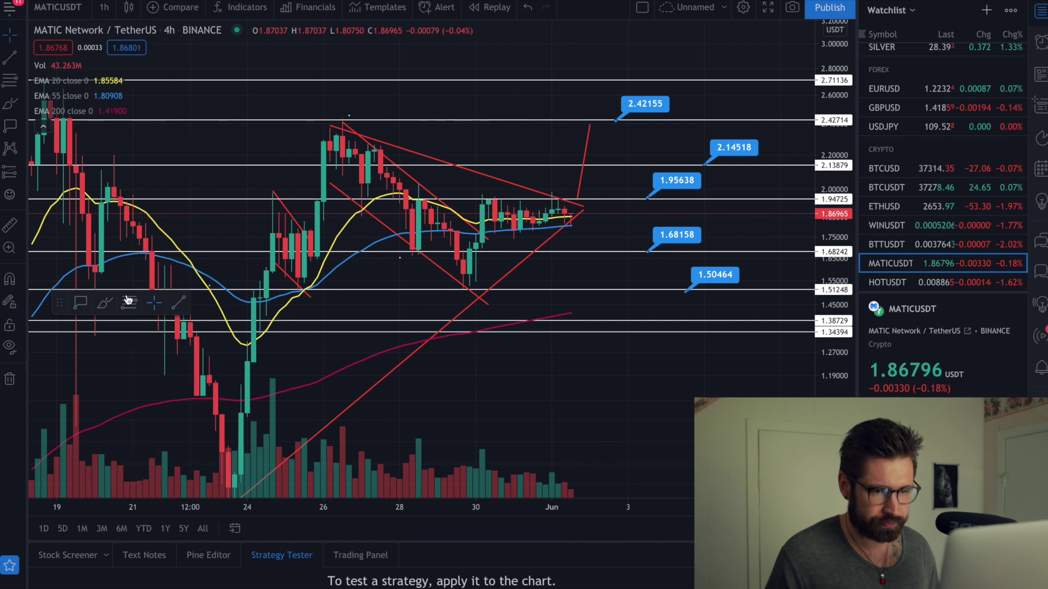
pyautogui.moveTo(236, 469); pyautogui.dragTo(499, 250)
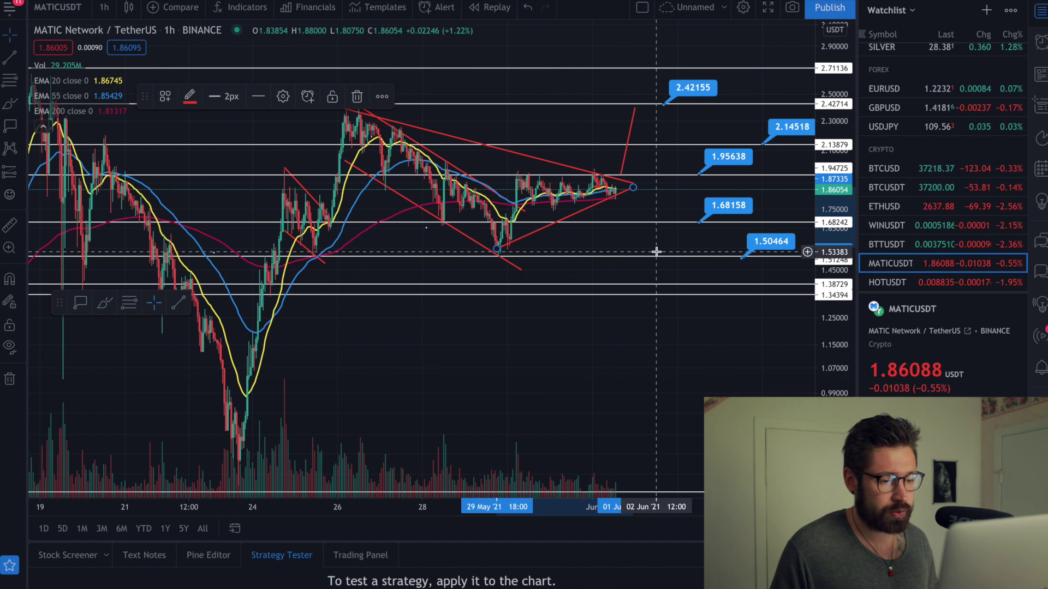
pyautogui.moveTo(642, 253); pyautogui.dragTo(459, 283)
pyautogui.moveTo(832, 298); pyautogui.dragTo(690, 231)
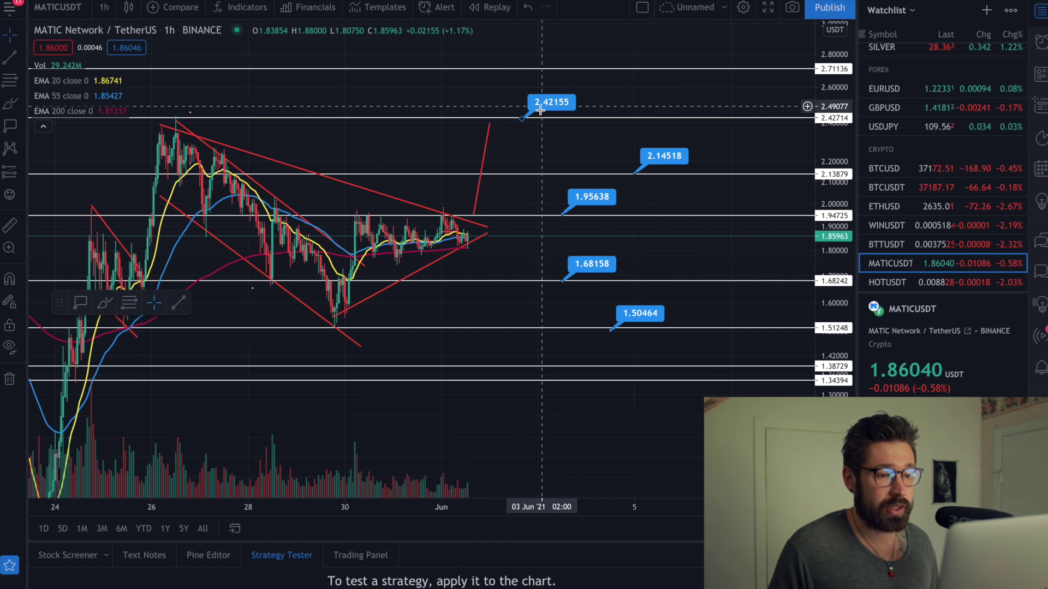
pyautogui.scroll(-1, 543, 126)
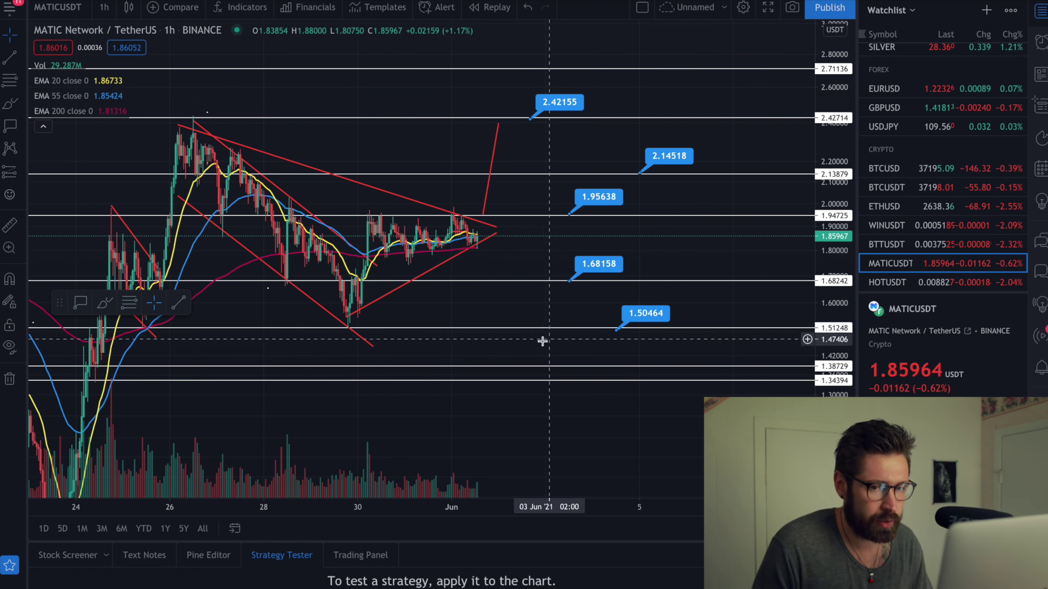
pyautogui.scroll(-1, 519, 331)
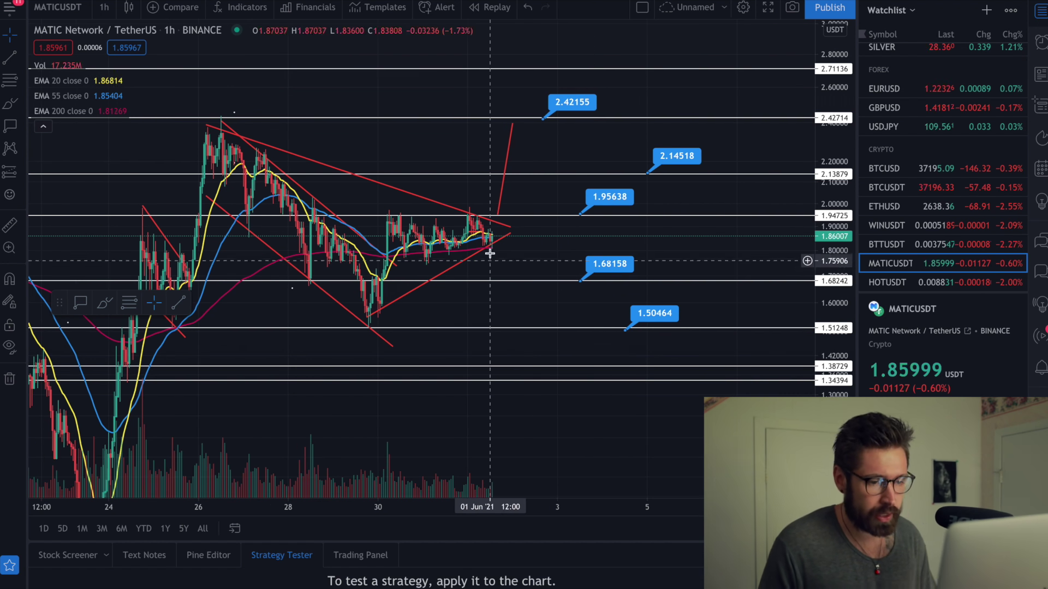
pyautogui.scroll(2, 497, 248)
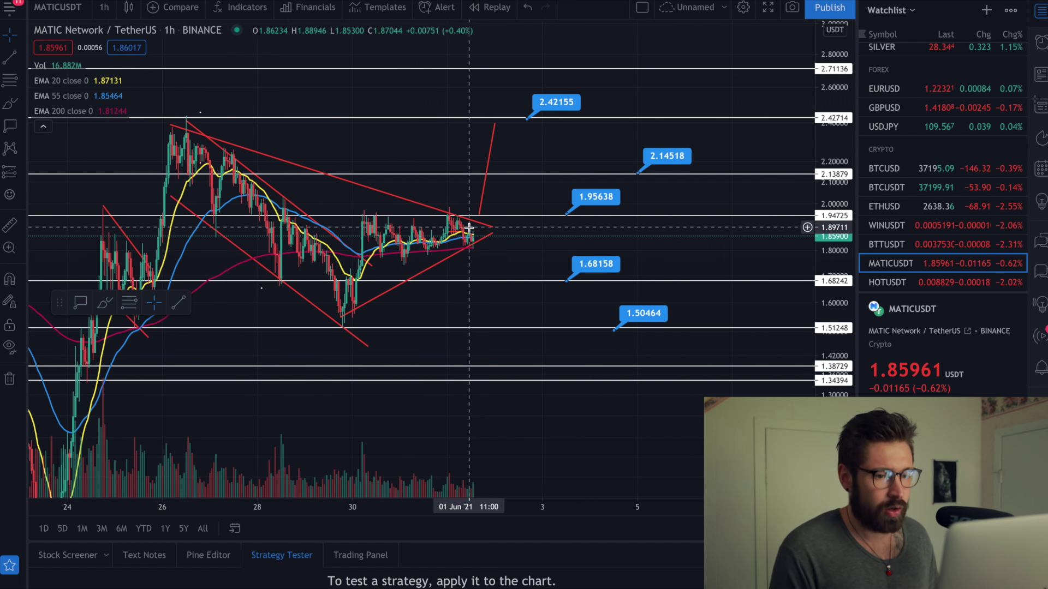
# Open the ETHUSD chart and examine its recent price action against the Fibonacci and support levels
pyautogui.click(896, 206)
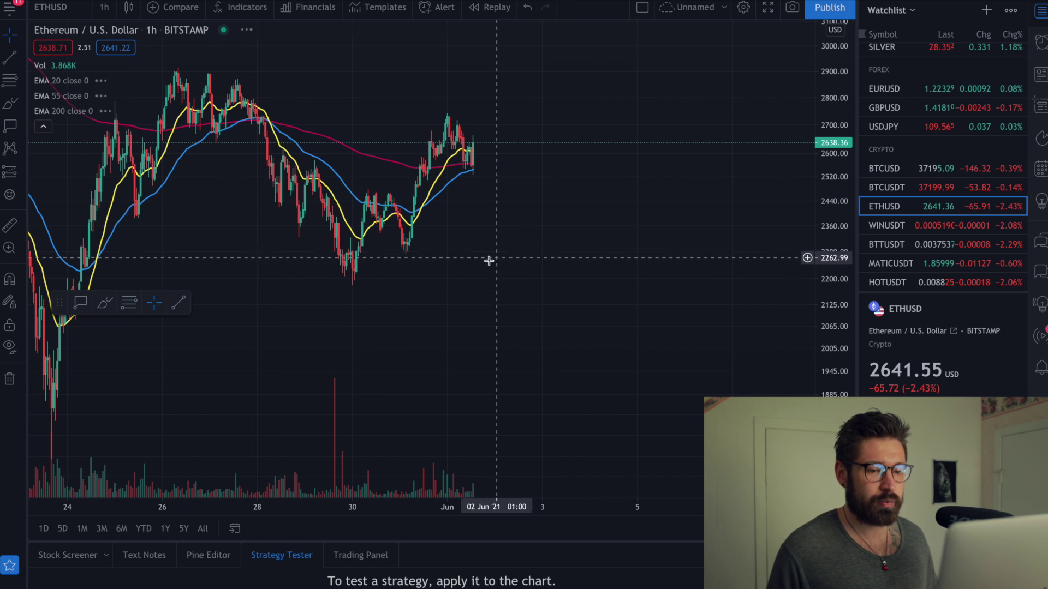
pyautogui.scroll(-2, 492, 260)
pyautogui.scroll(-3, 491, 262)
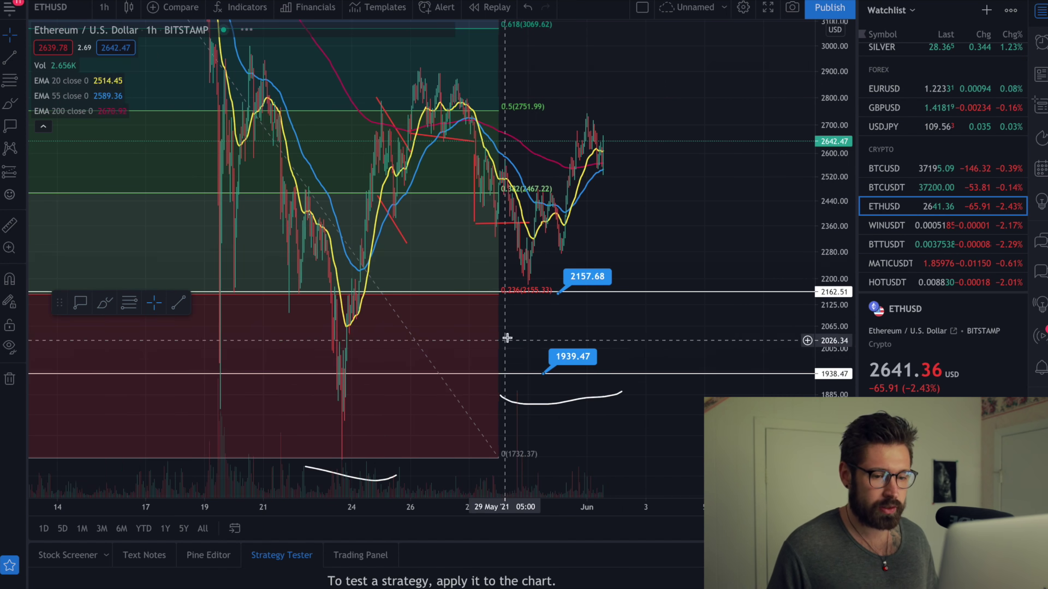
pyautogui.scroll(3, 766, 180)
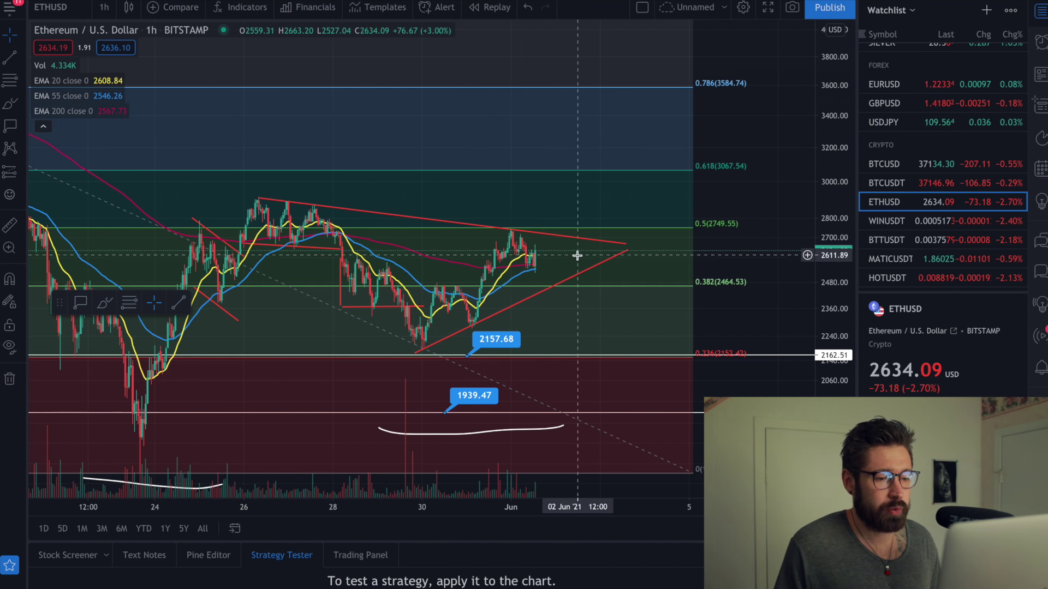
# Place a price label at 2749.81 on the 0.5 Fibonacci level near the descending trendline
pyautogui.scroll(-1, 567, 240)
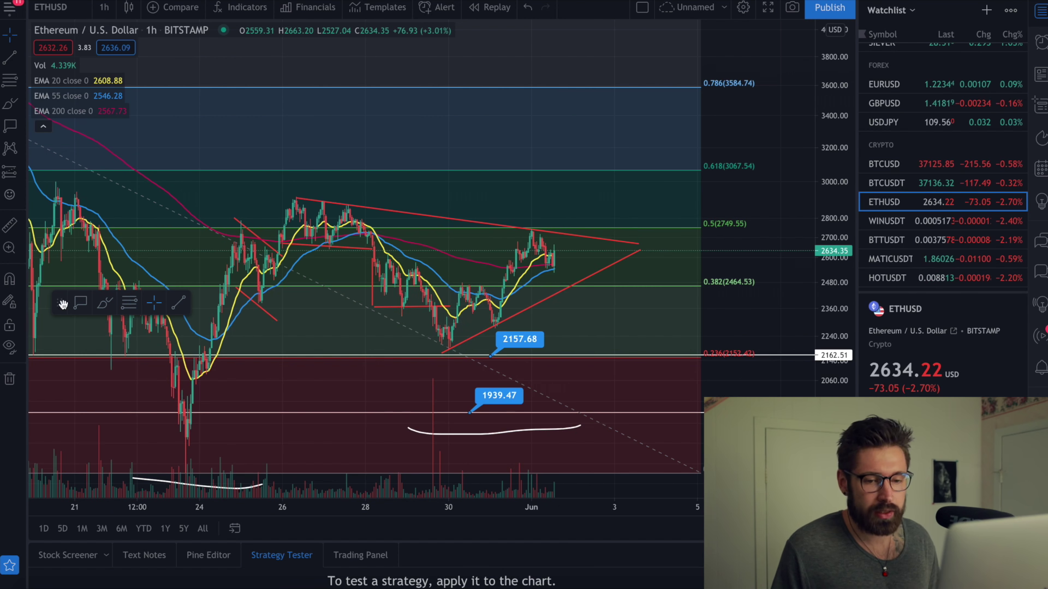
pyautogui.click(607, 228)
pyautogui.scroll(-2, 542, 252)
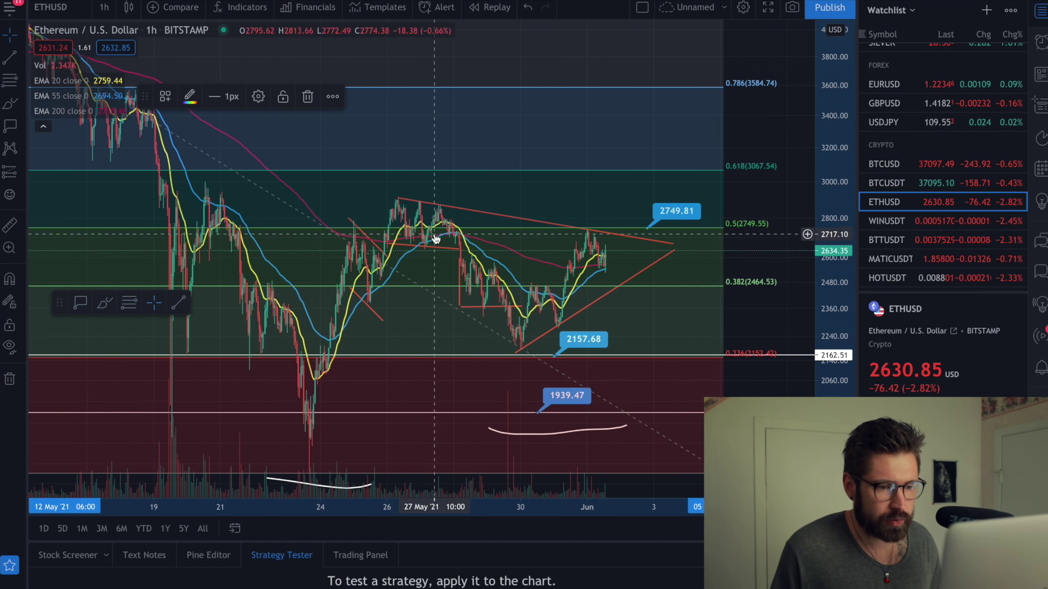
# Place a price label at 2463.13 on the 0.382 Fibonacci level, beneath the converging trendlines
pyautogui.scroll(2, 437, 229)
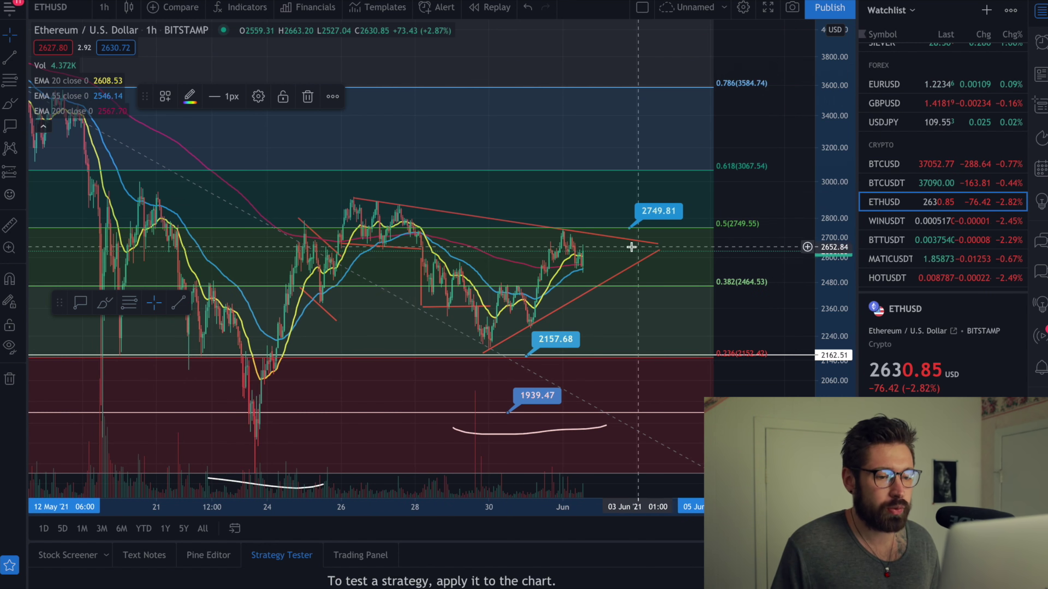
pyautogui.scroll(-1, 627, 246)
pyautogui.scroll(3, 627, 243)
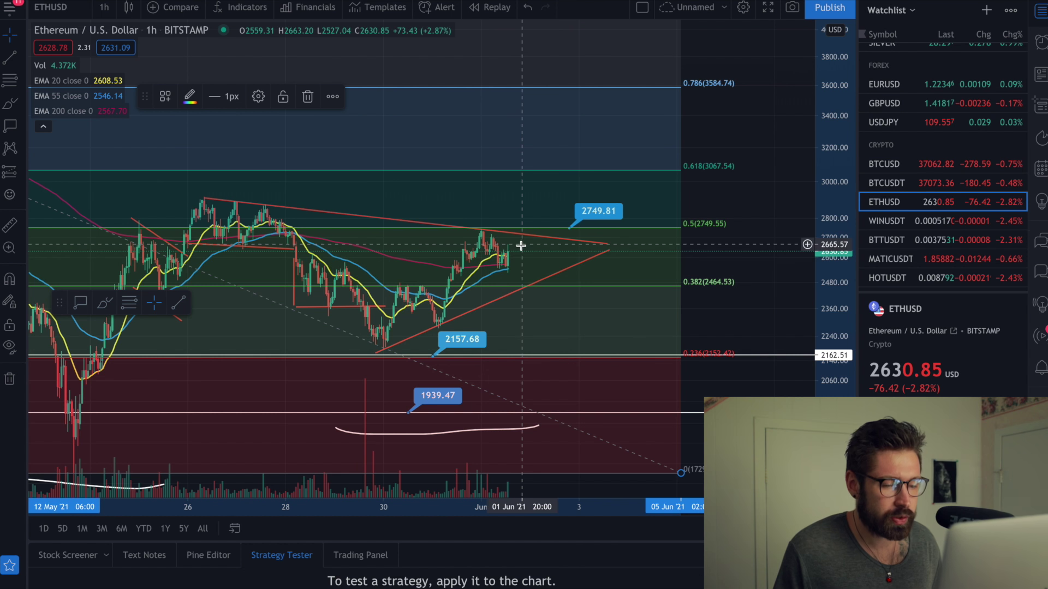
pyautogui.scroll(-2, 538, 213)
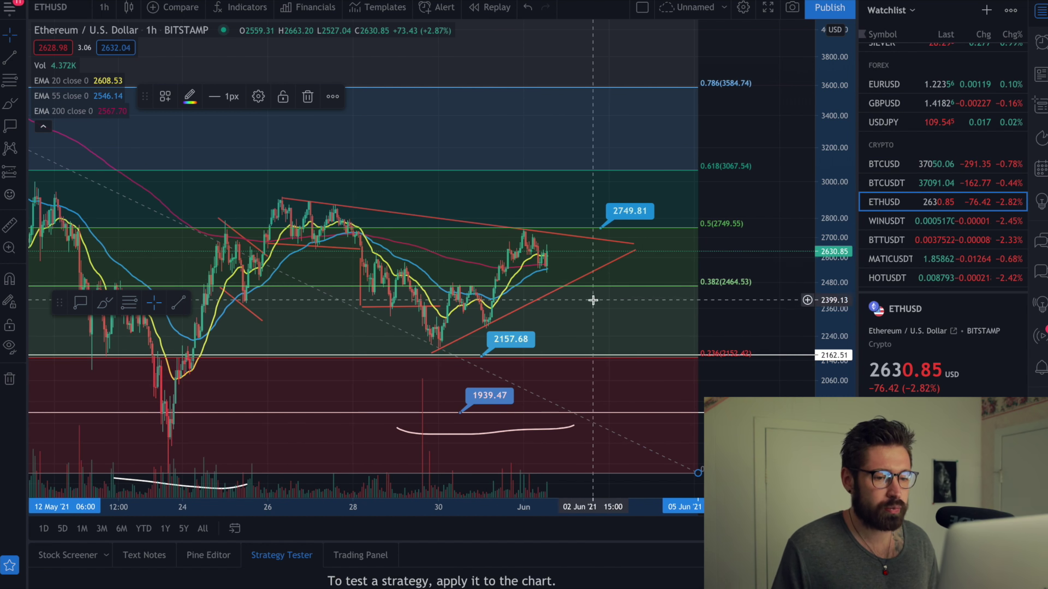
pyautogui.scroll(-1, 612, 290)
pyautogui.click(80, 302)
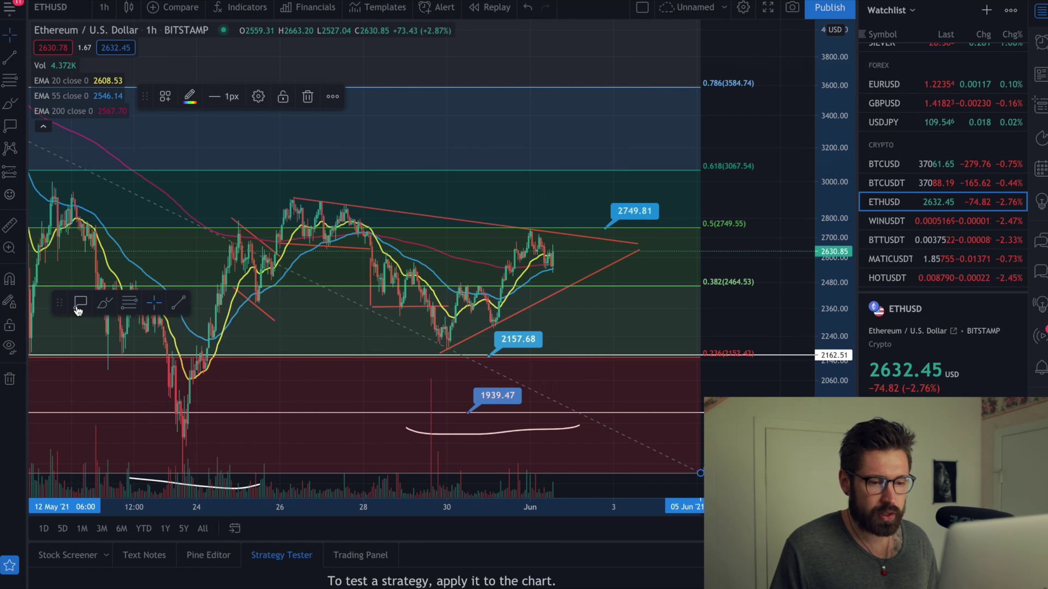
pyautogui.click(625, 285)
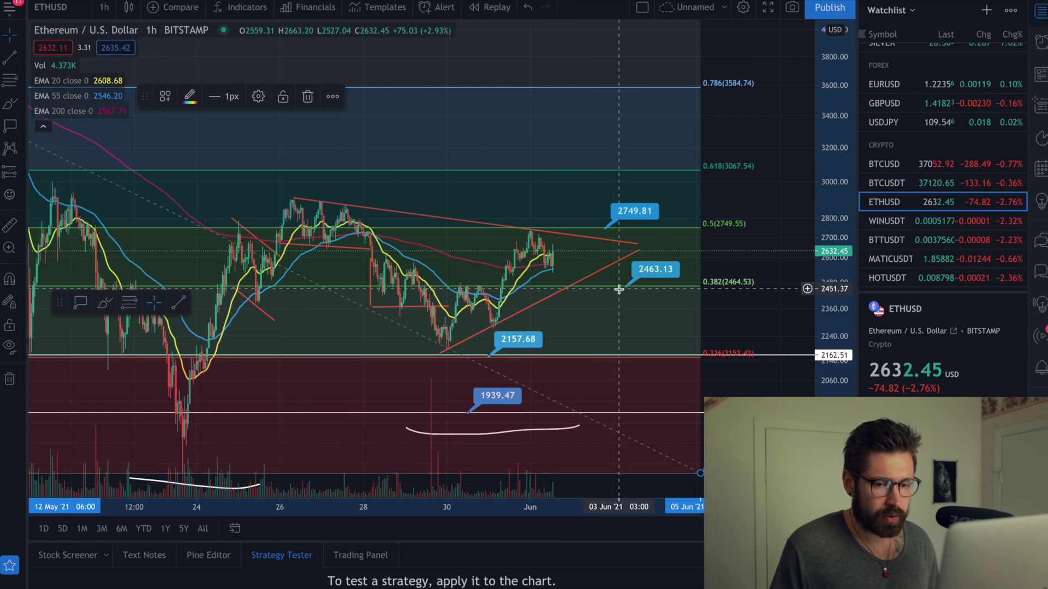
pyautogui.scroll(-1, 280, 273)
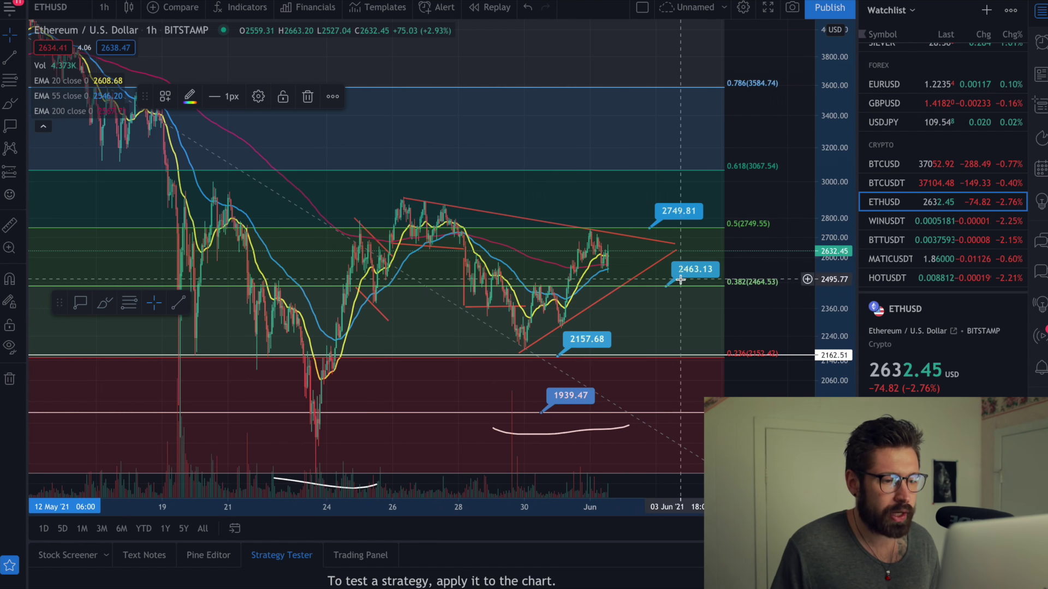
pyautogui.scroll(2, 573, 322)
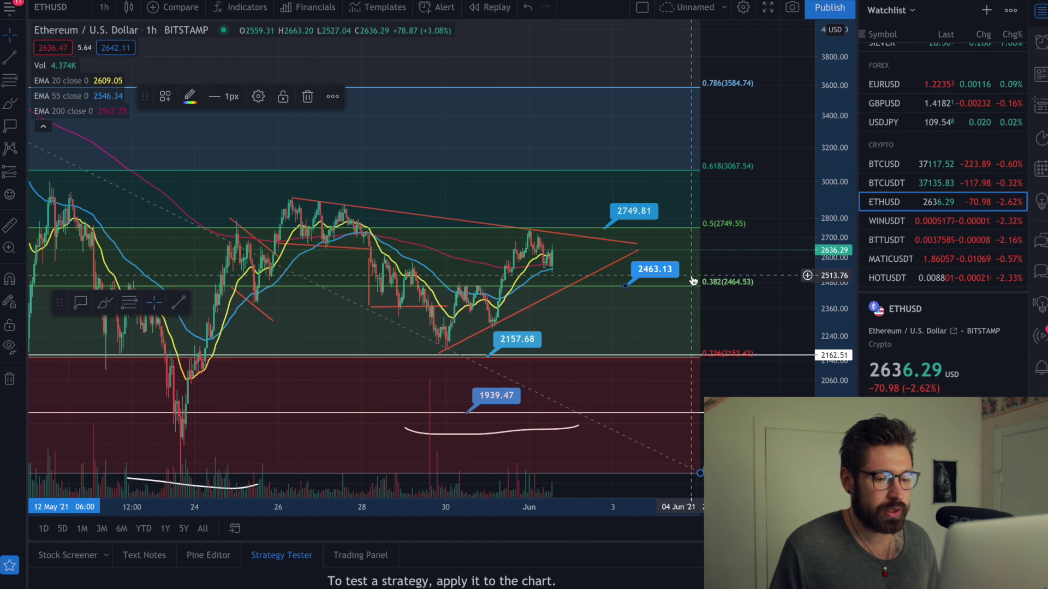
pyautogui.scroll(-1, 509, 299)
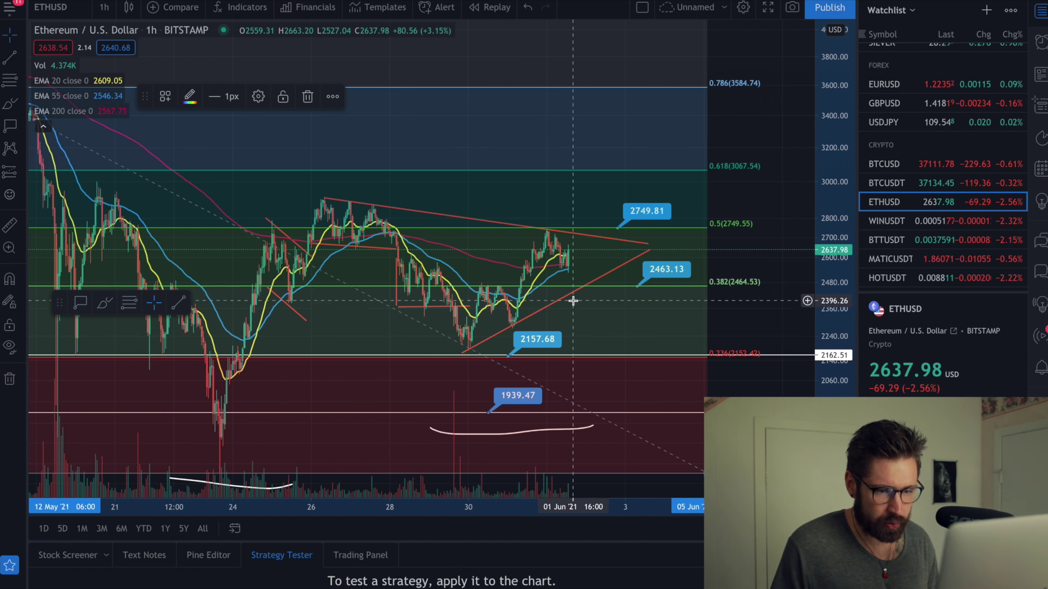
pyautogui.scroll(-1, 571, 306)
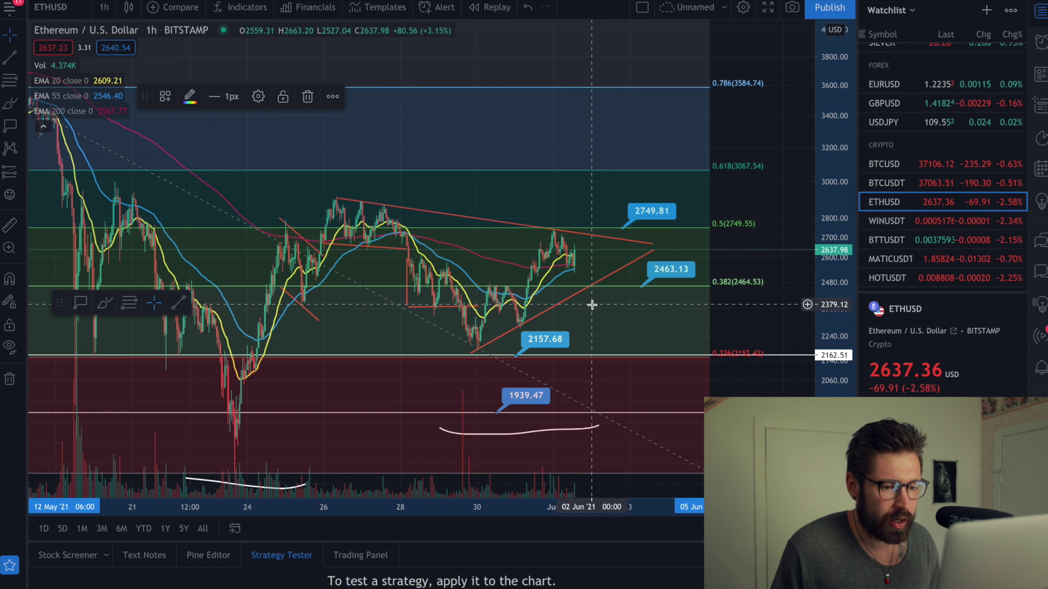
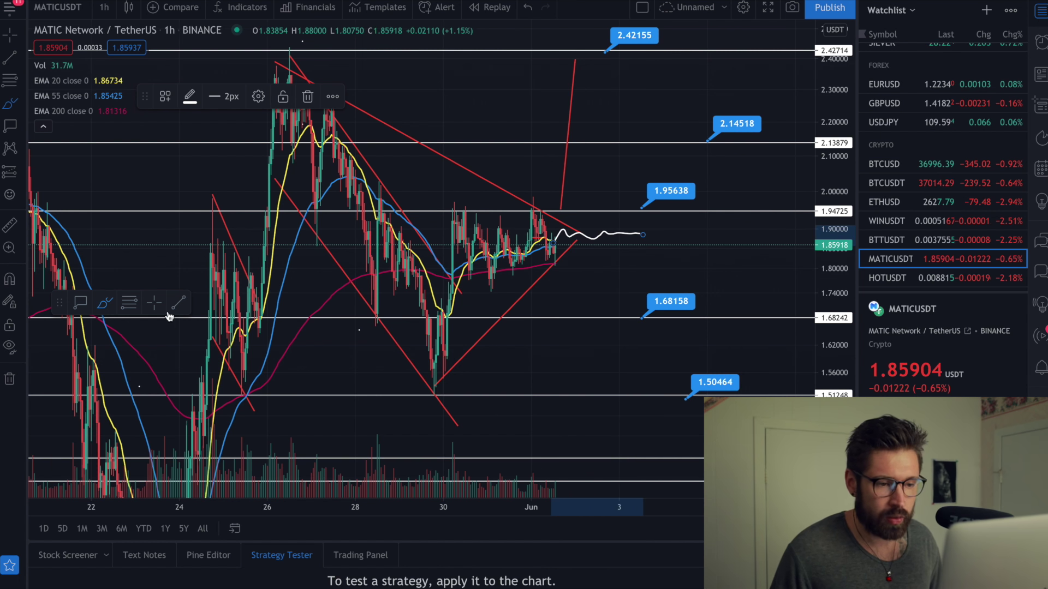
# On the MATICUSDT chart, delete the large triangle's two trendlines and draw a descending resistance trendline from about 1.968 at 30 May 05:00 to about 1.895
pyautogui.press('Escape')
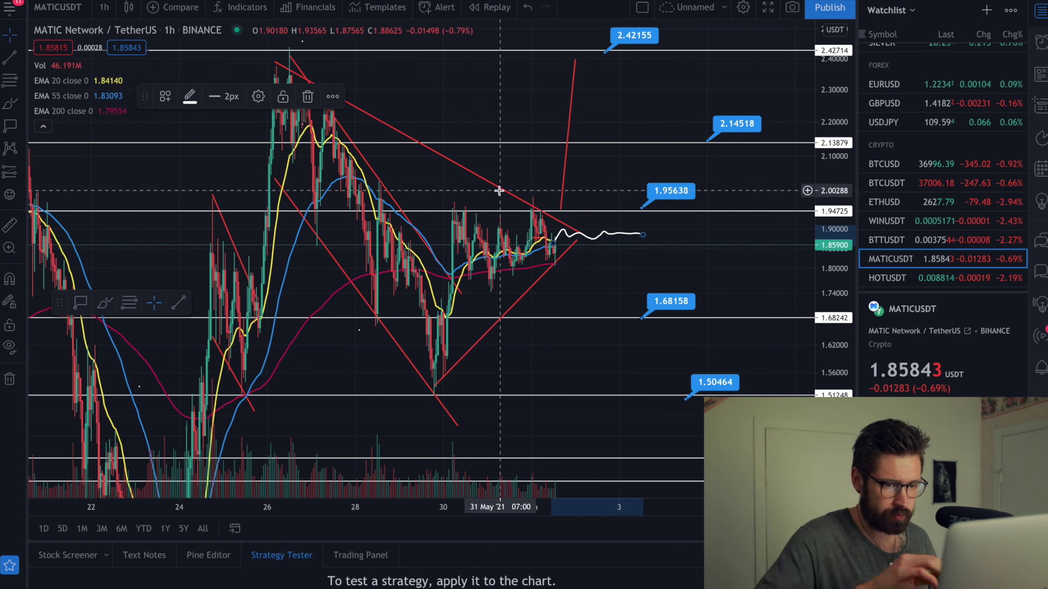
pyautogui.click(503, 186)
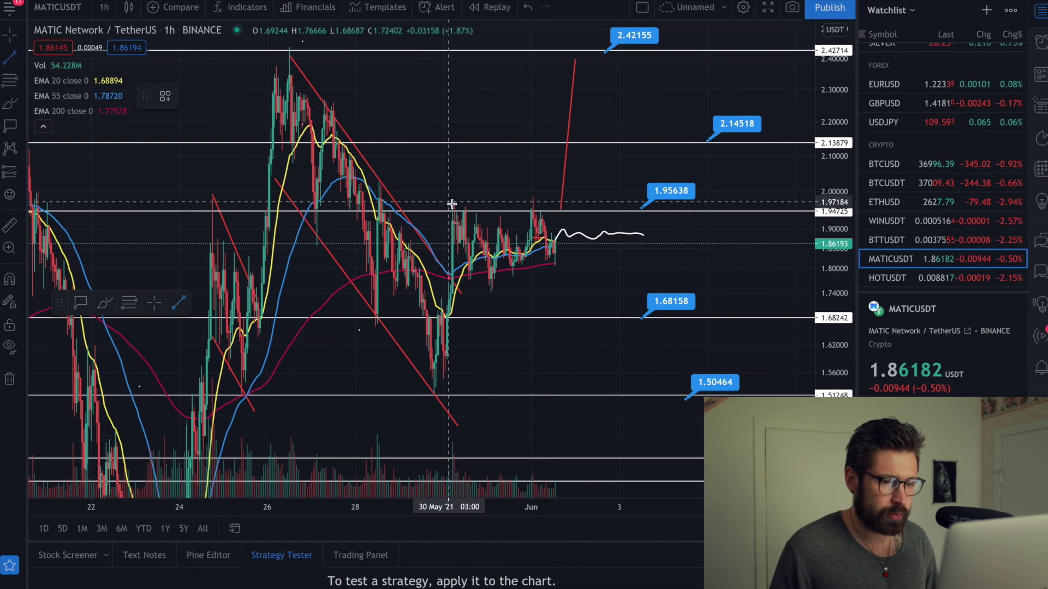
pyautogui.click(677, 231)
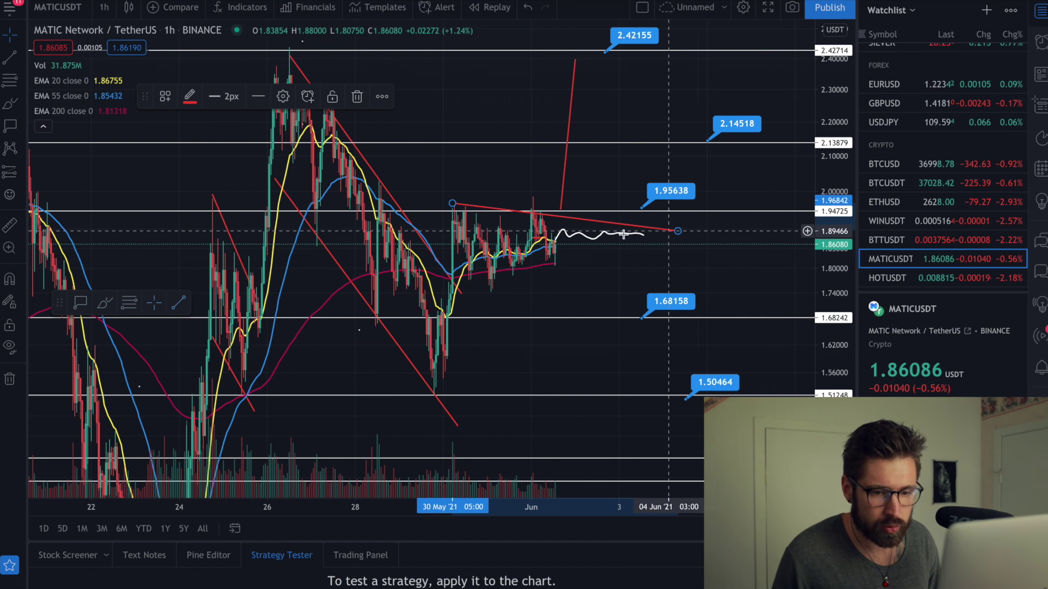
# Draw a rising support trendline under the consolidation from 1.74470 at 30 May 09:00 to 1.90621 at 3 June 23:00
pyautogui.click(179, 304)
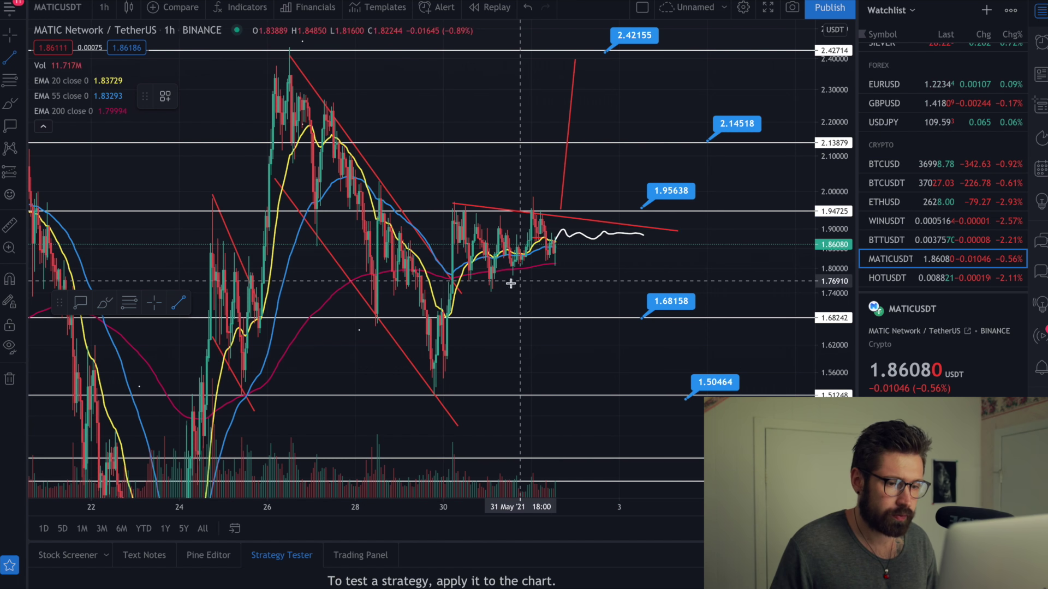
pyautogui.click(460, 291)
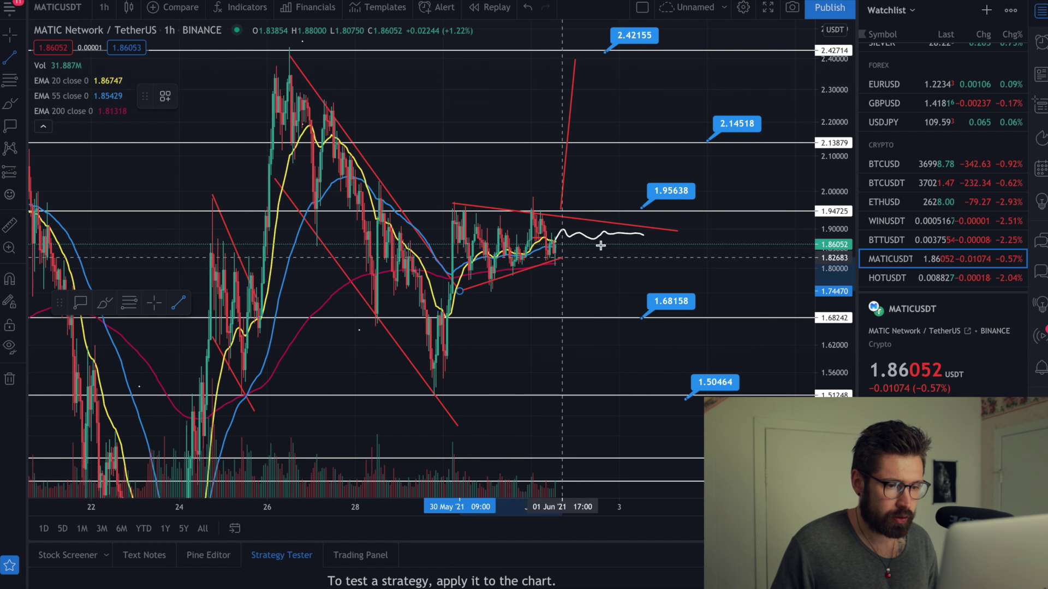
pyautogui.click(660, 227)
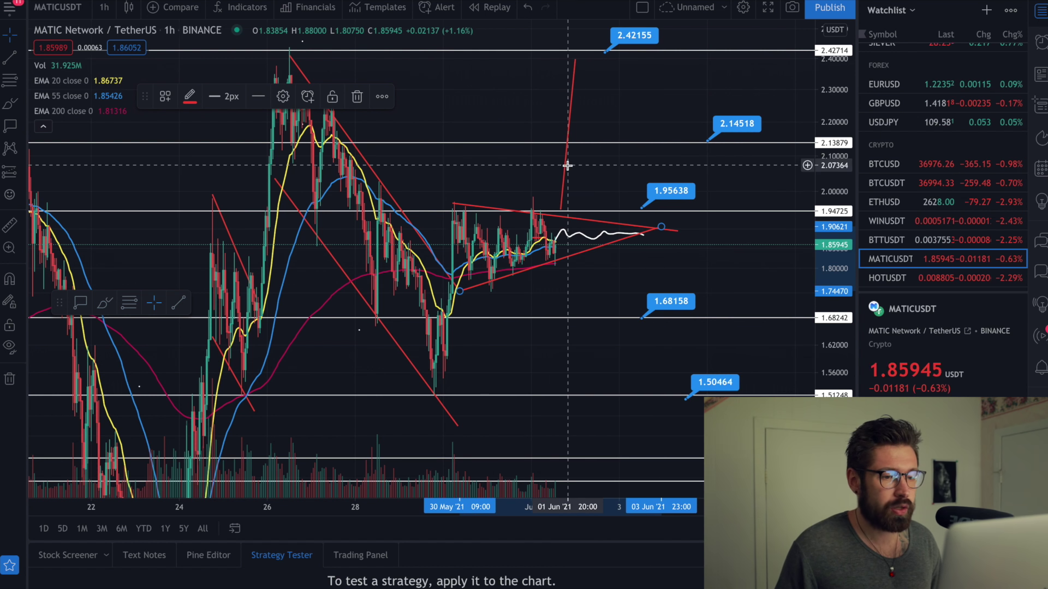
# Move the steep projection line to start at 1.91914 near the triangle's apex, then raise the resistance trendline's start to 1.98355 and shorten its end to the apex
pyautogui.moveTo(566, 175); pyautogui.dragTo(642, 163)
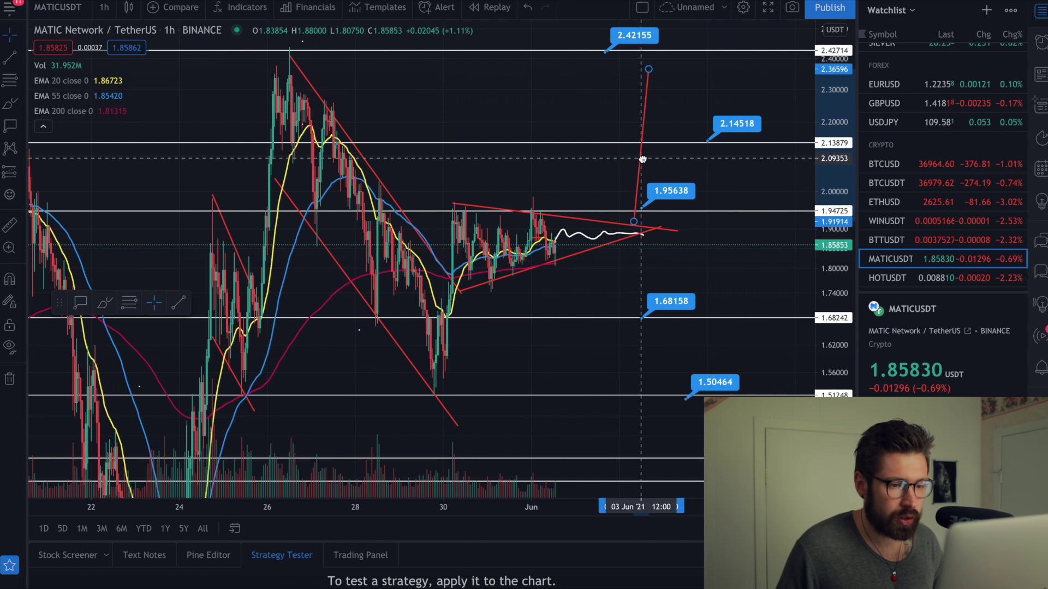
pyautogui.moveTo(559, 223); pyautogui.dragTo(557, 213)
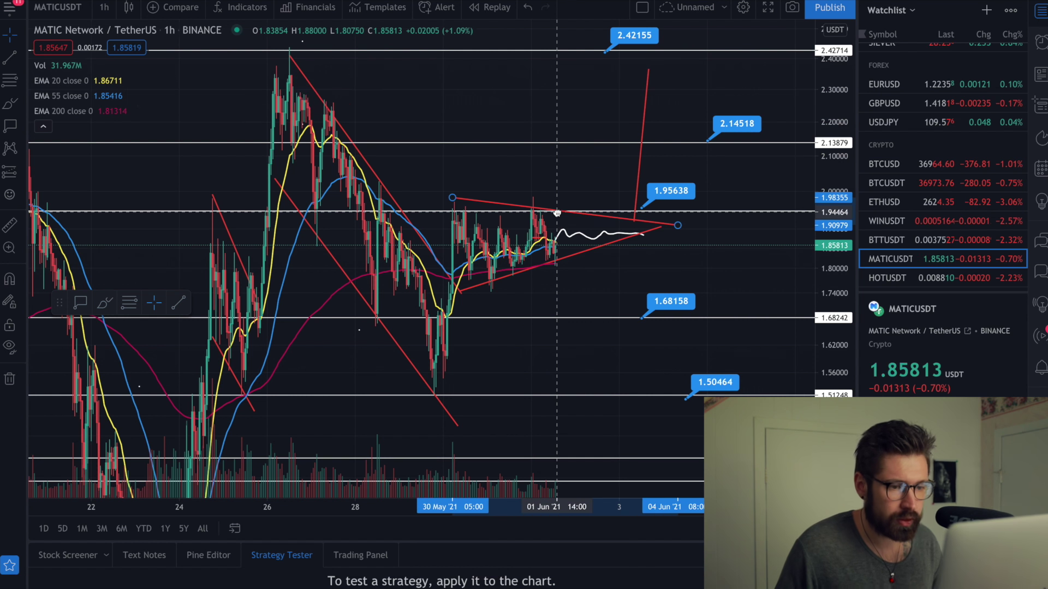
pyautogui.moveTo(677, 226); pyautogui.dragTo(665, 224)
# Move the highest price label to 2.37039 at the upper tip of the projection line
pyautogui.moveTo(627, 37); pyautogui.dragTo(670, 54)
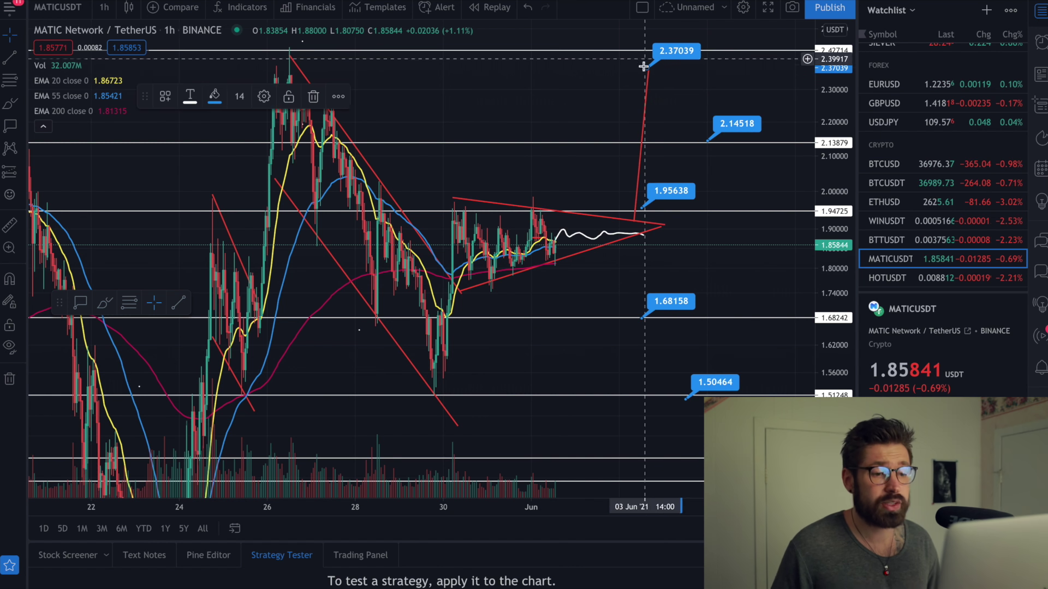
pyautogui.scroll(2, 630, 107)
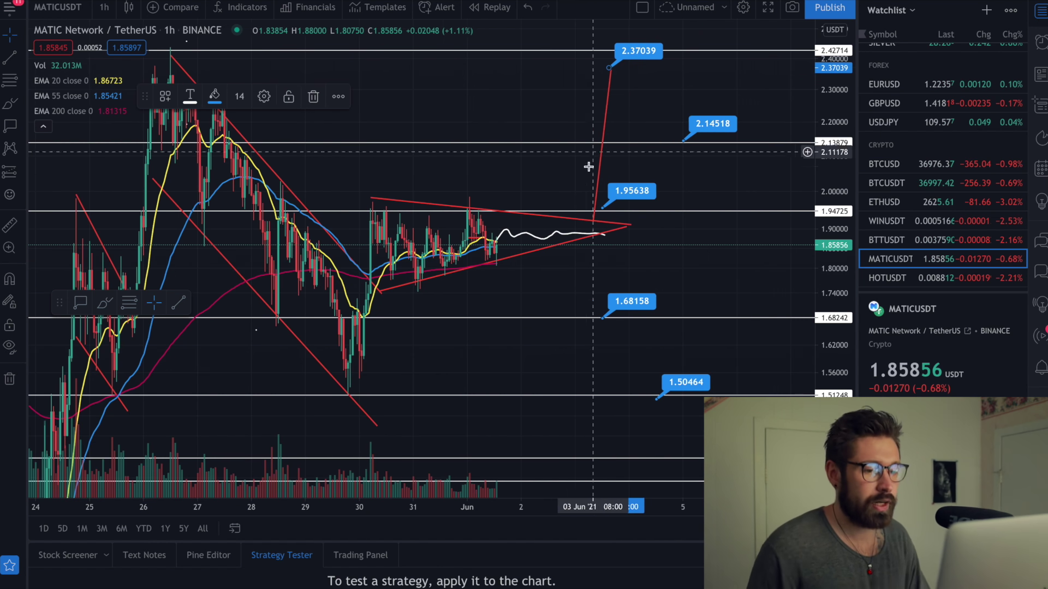
pyautogui.scroll(-1, 512, 228)
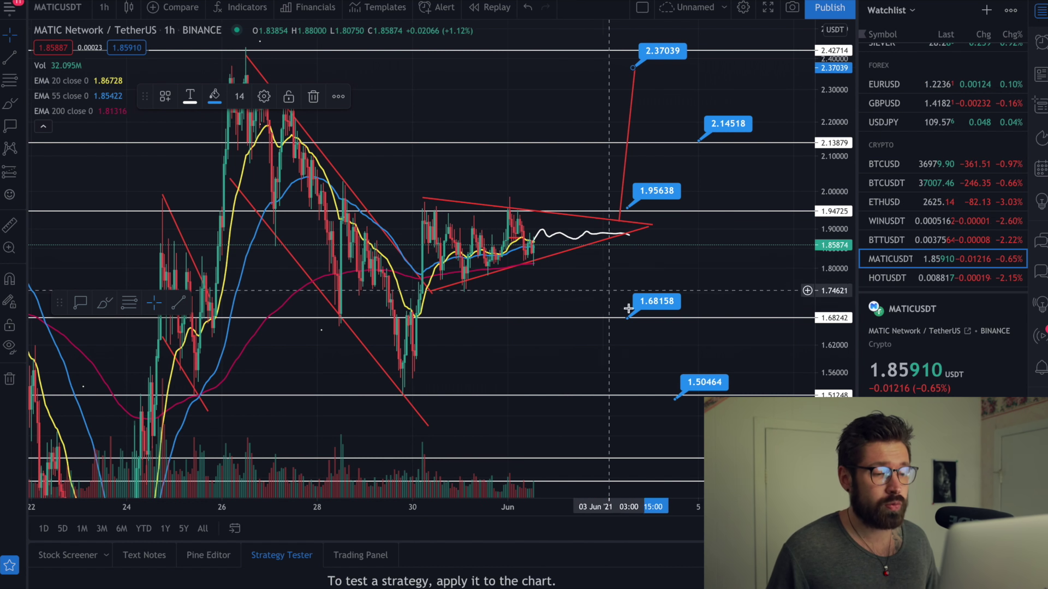
pyautogui.moveTo(700, 384); pyautogui.dragTo(704, 381)
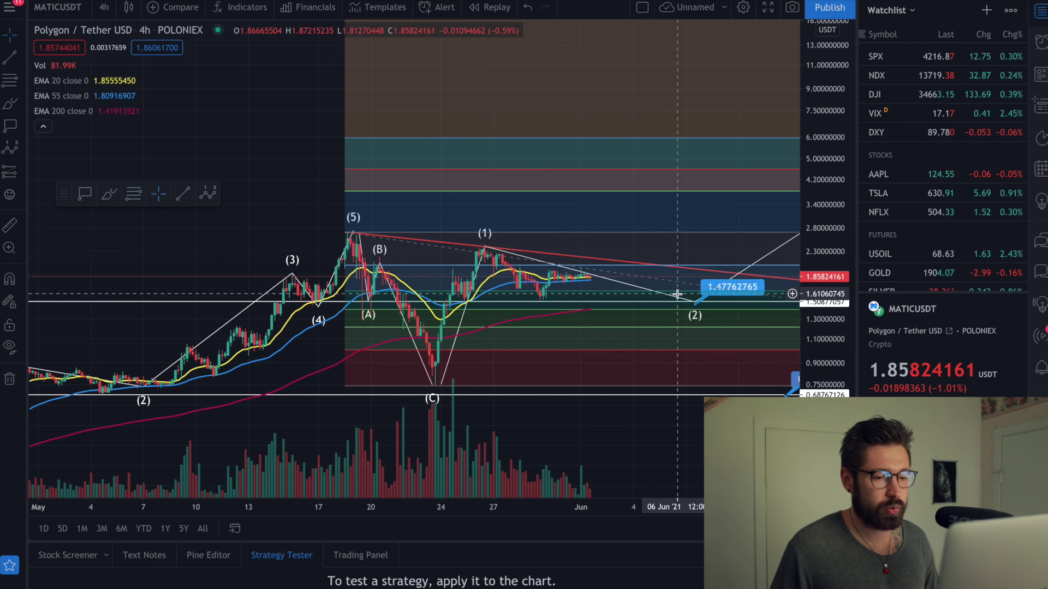
# Examine the Elliott wave projection on the 4-hour Polygon / Tether USD chart against the Fibonacci levels and labelled price targets through wave (5)
pyautogui.scroll(-2, 682, 306)
pyautogui.moveTo(670, 452); pyautogui.dragTo(440, 458)
pyautogui.scroll(-3, 643, 316)
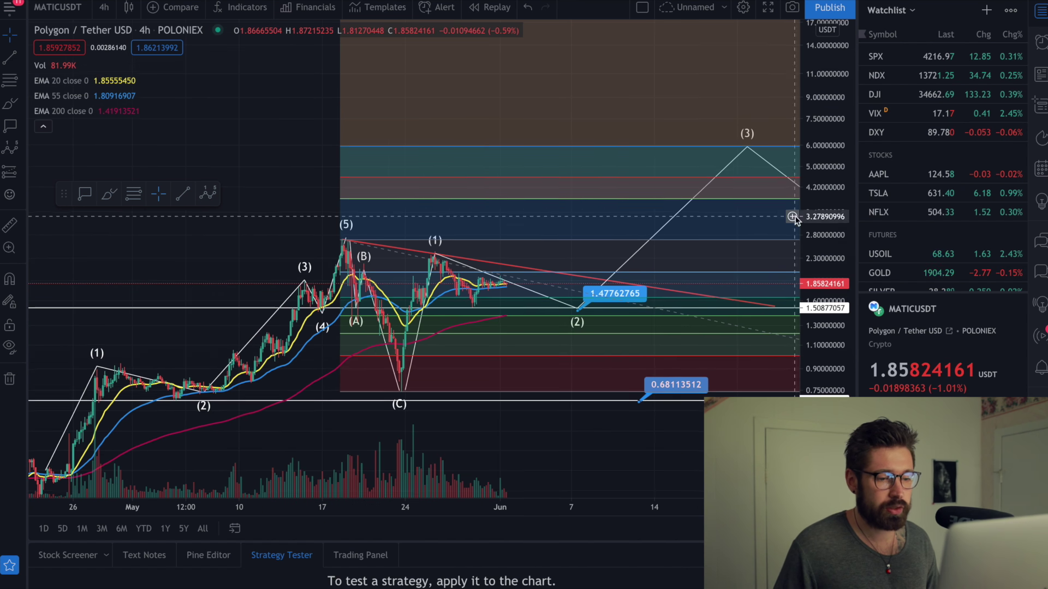
pyautogui.moveTo(708, 440); pyautogui.dragTo(407, 421)
pyautogui.scroll(-3, 450, 442)
pyautogui.scroll(2, 480, 439)
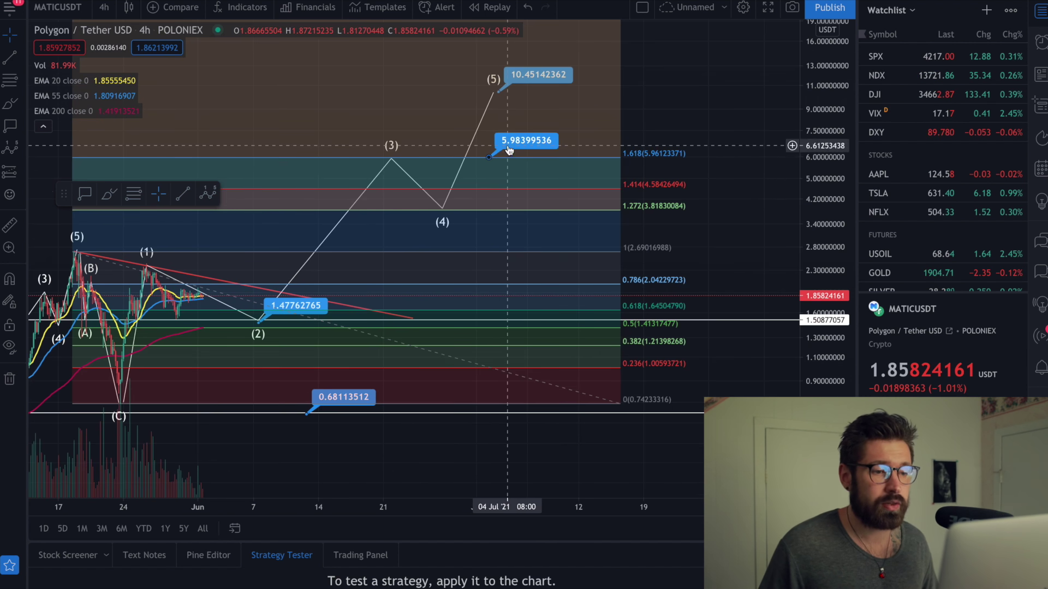
pyautogui.scroll(-2, 503, 148)
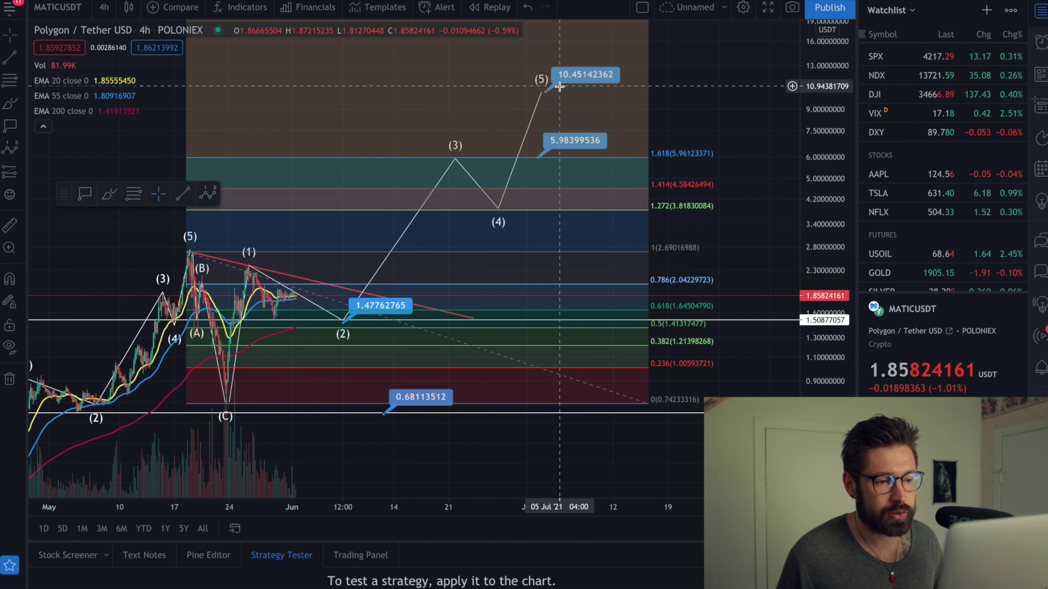
pyautogui.scroll(-1, 584, 91)
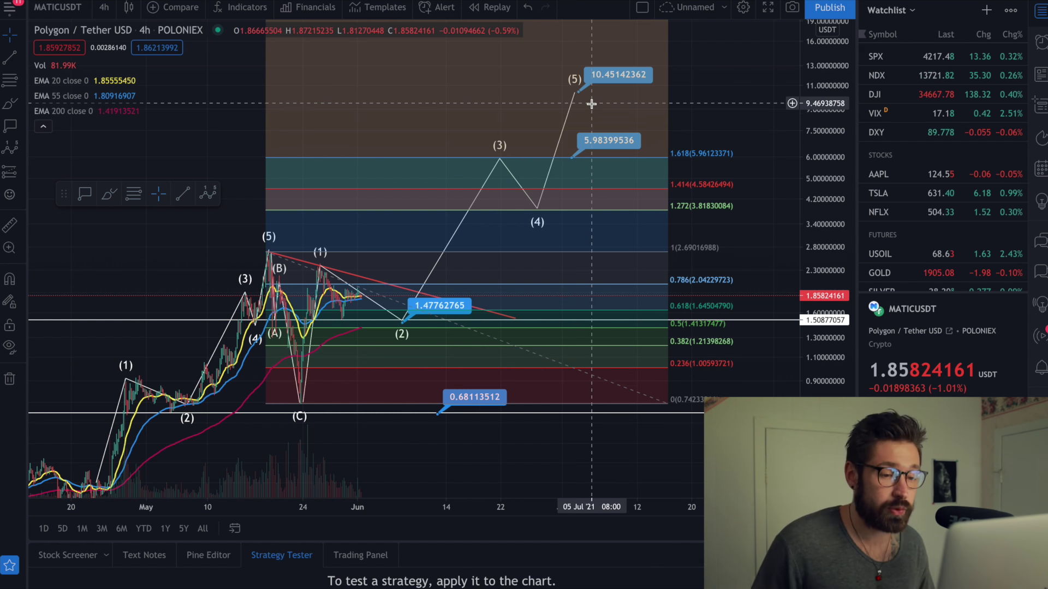
pyautogui.click(556, 140)
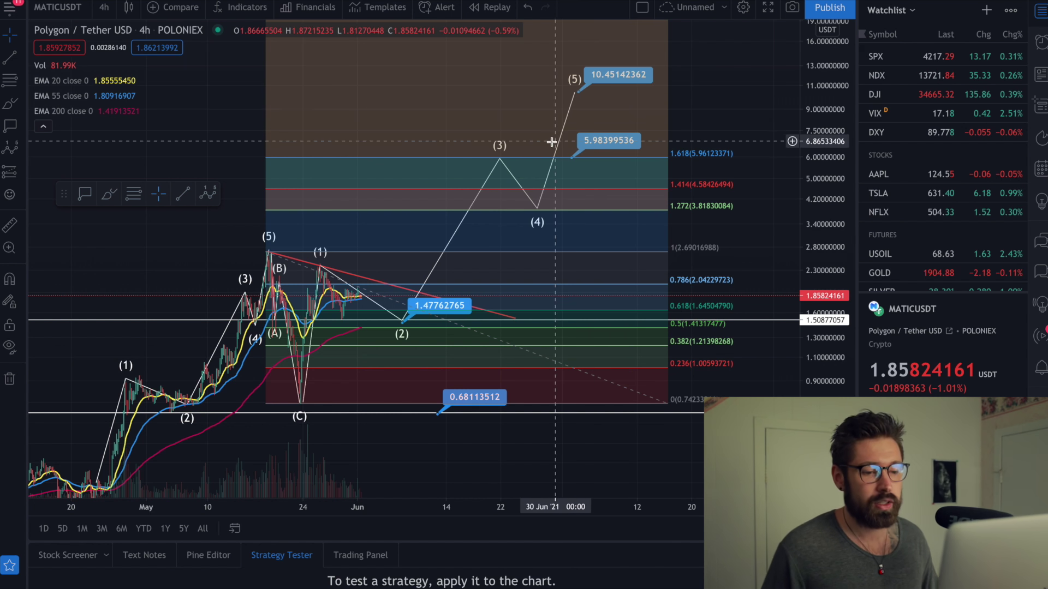
pyautogui.scroll(1, 375, 262)
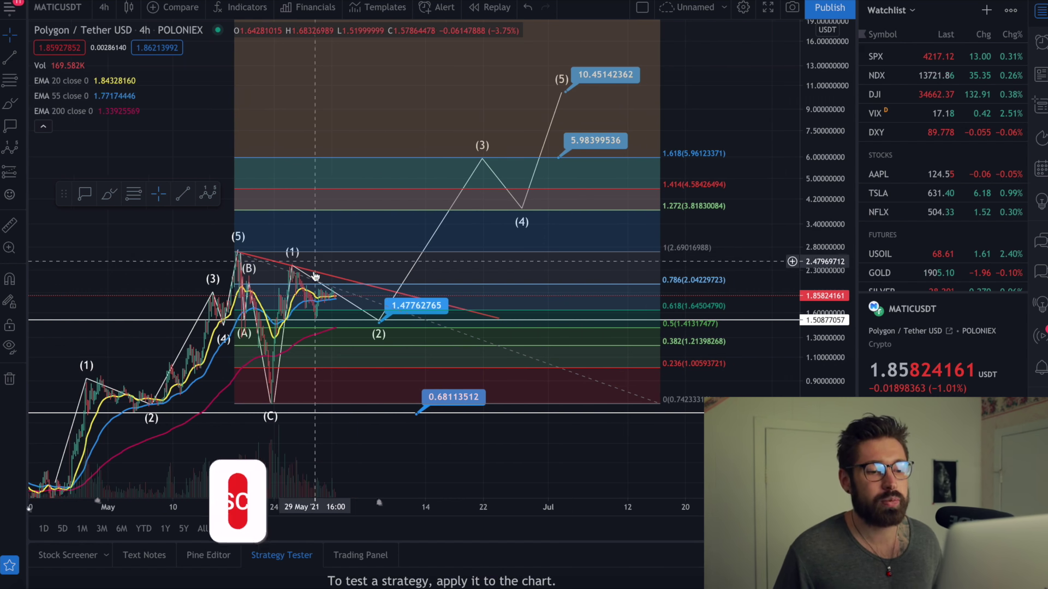